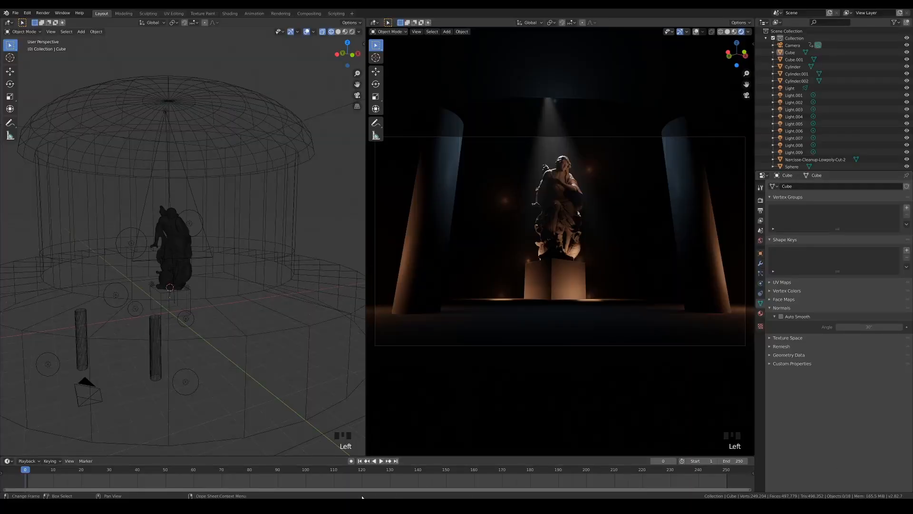
- Switch to the new, empty Blender scene and delete its default cube
mouse_move(310, 506)
left_click(322, 485)
left_click(398, 232)
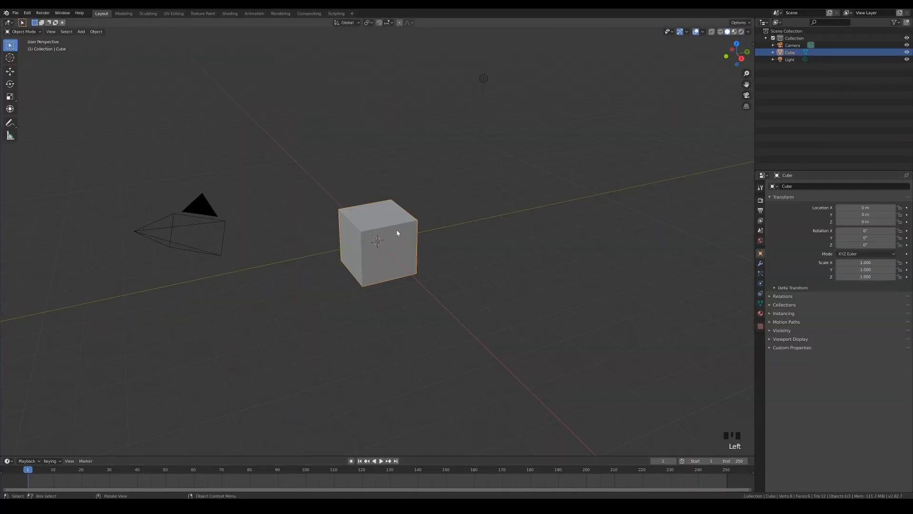
key("Delete")
- Copy the pedestal cube beneath the statue in the finished scene and paste it into the new scene
mouse_move(310, 506)
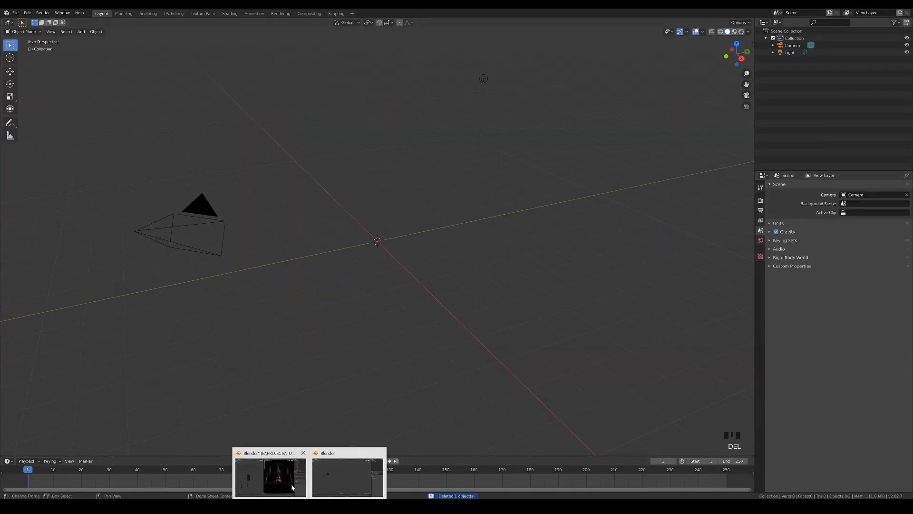
left_click(292, 484)
left_click(542, 287)
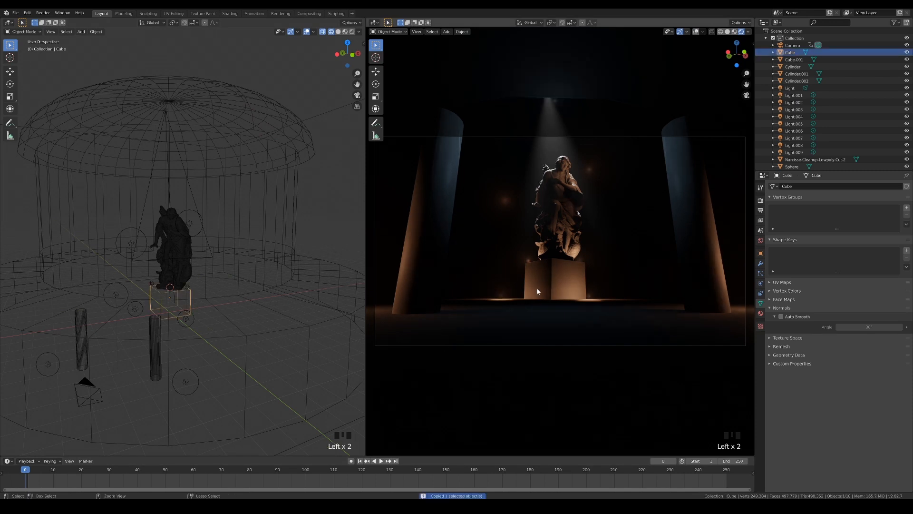
mouse_move(310, 505)
left_click(351, 479)
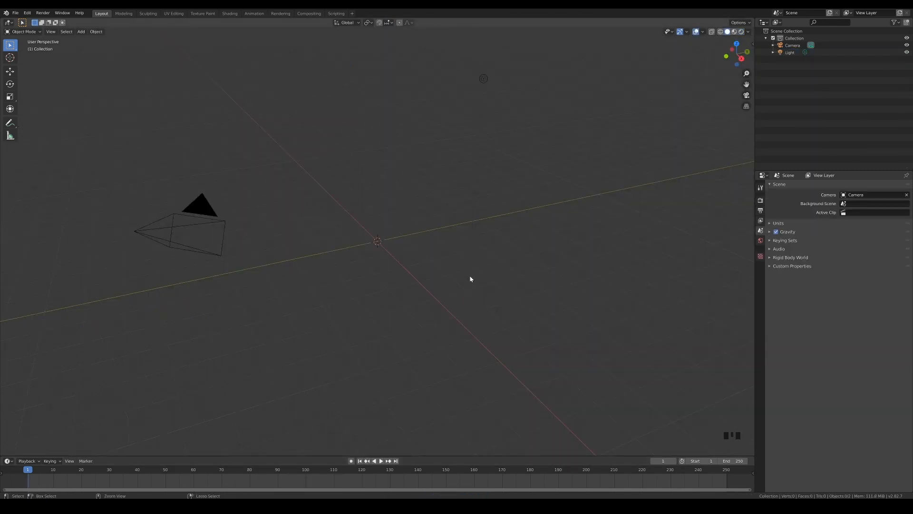
key("ctrl+v")
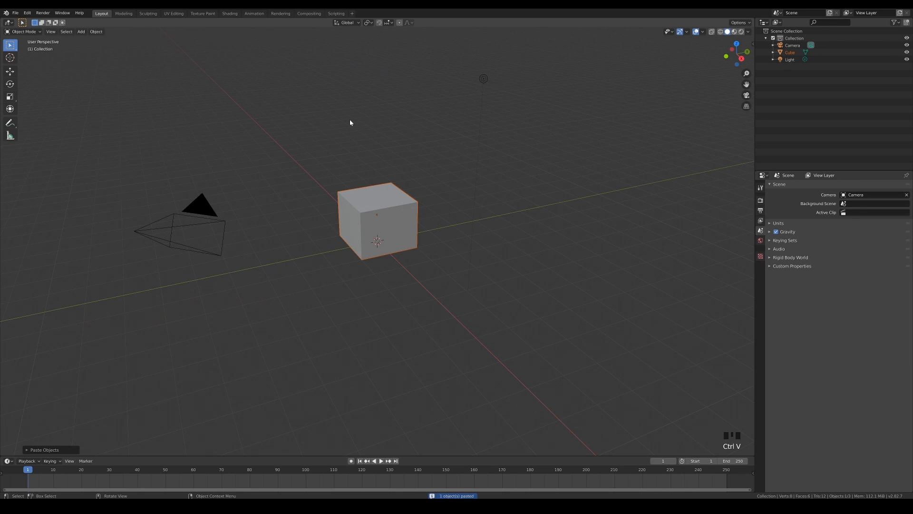
left_click(351, 122)
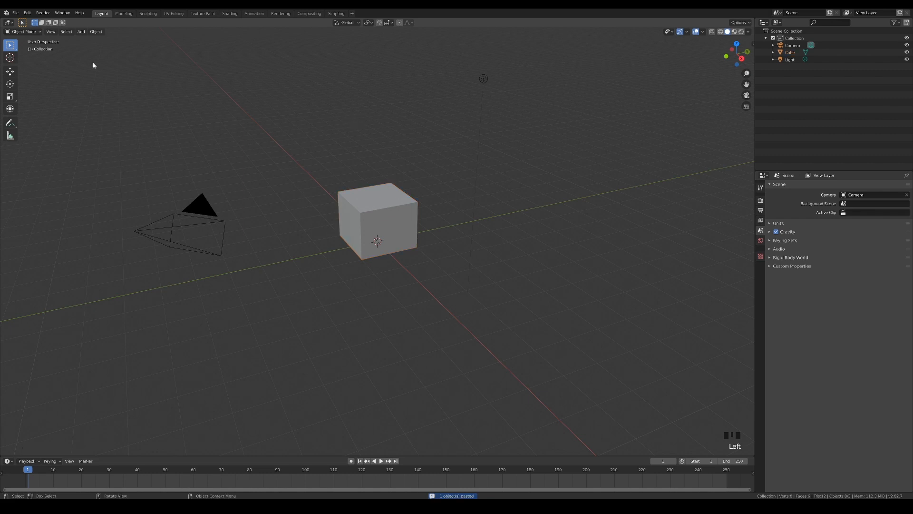
left_click(15, 13)
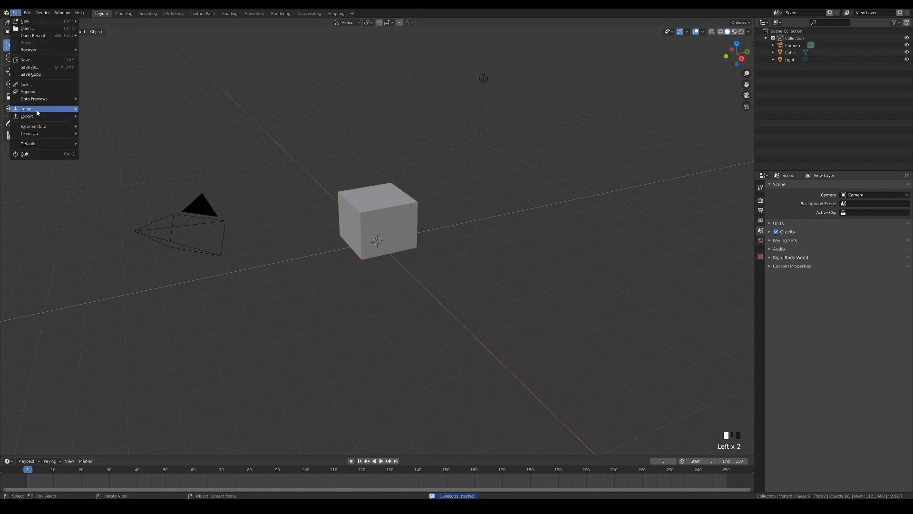
mouse_move(29, 109)
left_click(115, 188)
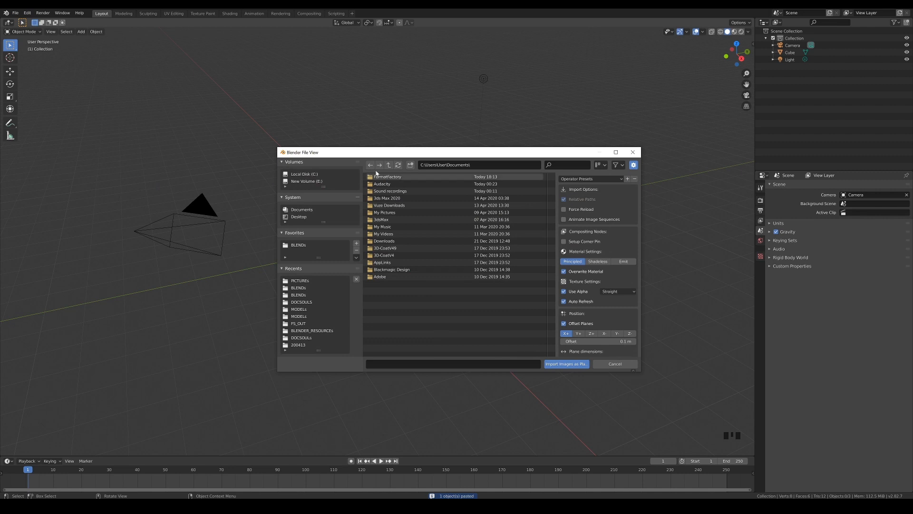
left_click(299, 281)
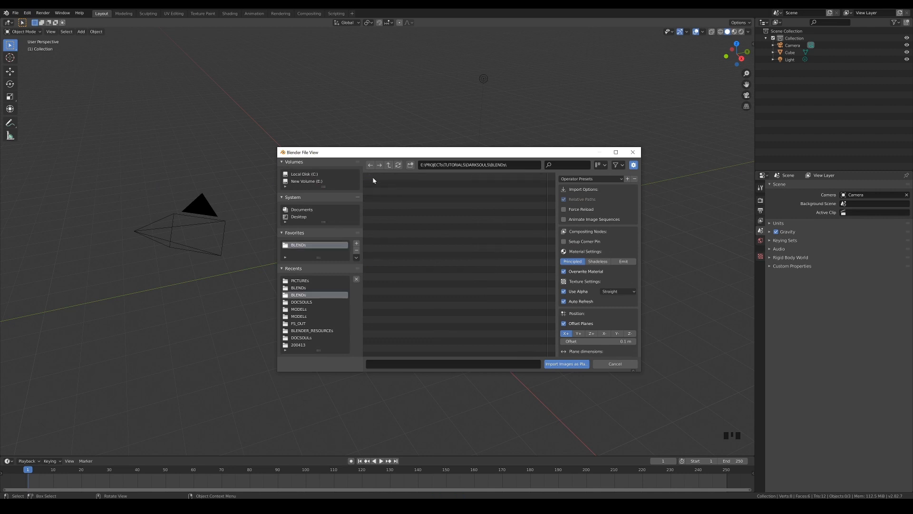
left_click(389, 184)
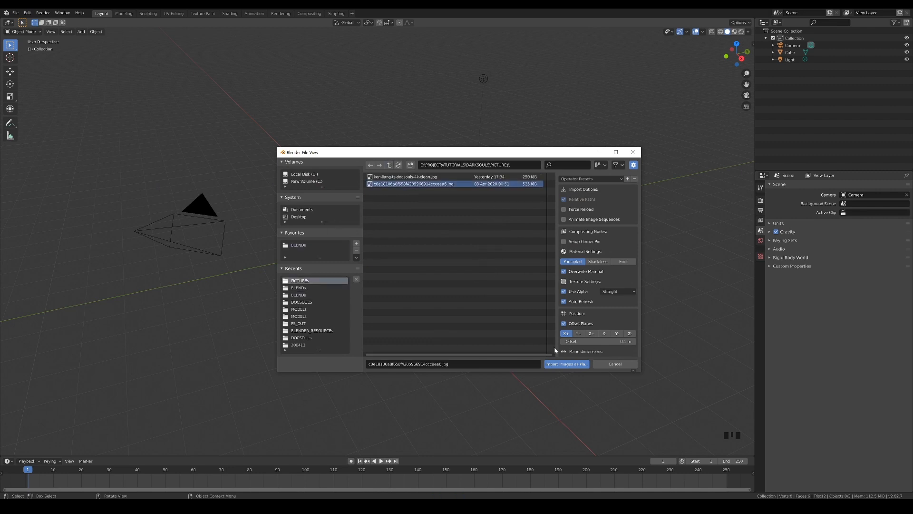
left_click(562, 364)
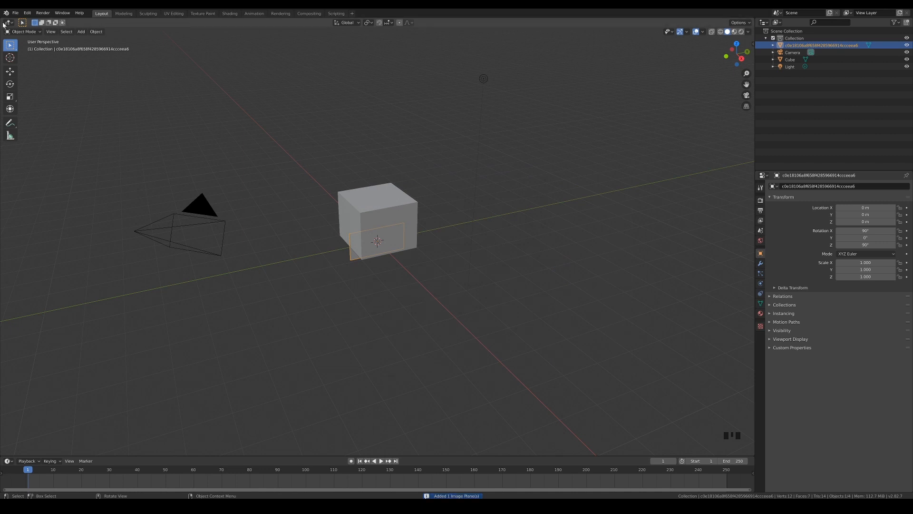
- Split the viewport into two side-by-side views and set one to top orthographic wireframe
left_click_drag(2, 21, 347, 116)
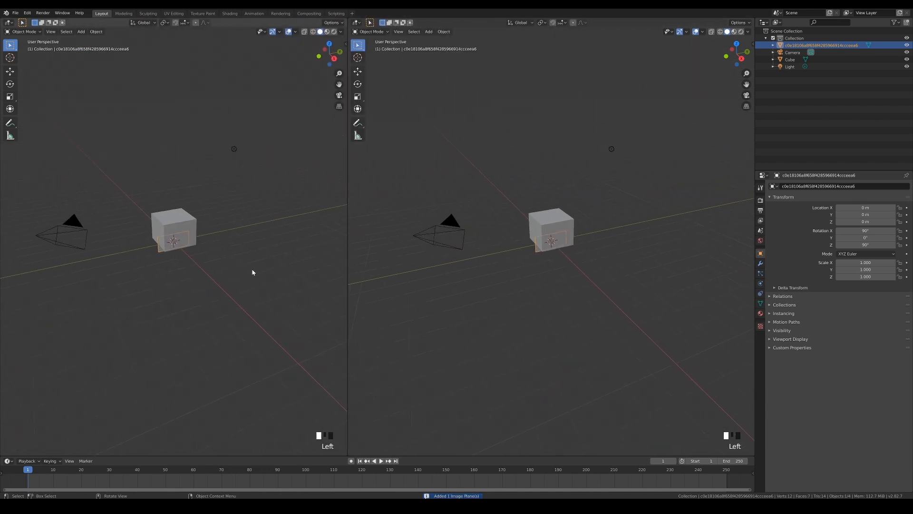
key("KP_7")
key("z")
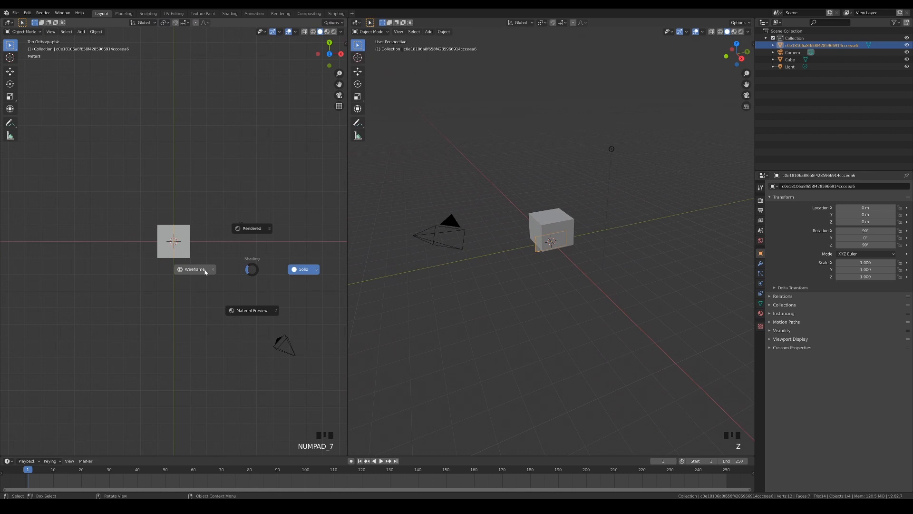
left_click(204, 268)
scroll(205, 272, "up", 3)
- Rotate the image plane to 0° about Z and move it to Y -1 m, against the cube's front face
key("r")
left_click(256, 323)
key("g")
key("y")
left_click(254, 349)
middle_click_drag(550, 319, 603, 294)
scroll(592, 316, "up", 6)
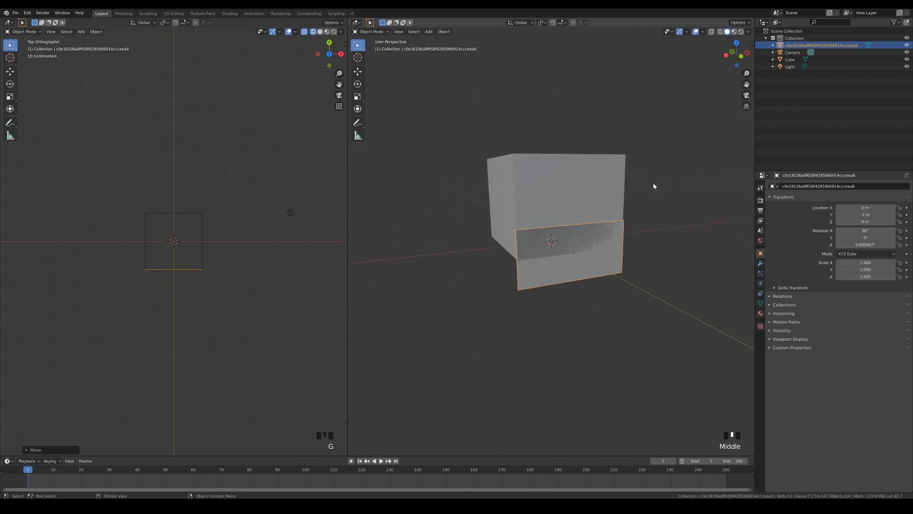
- Isolate the image plane in the perspective view and, from the front, raise it to Z 0.7 m
key("slash")
key("KP_1")
scroll(179, 281, "up", 4)
key("g")
key("z")
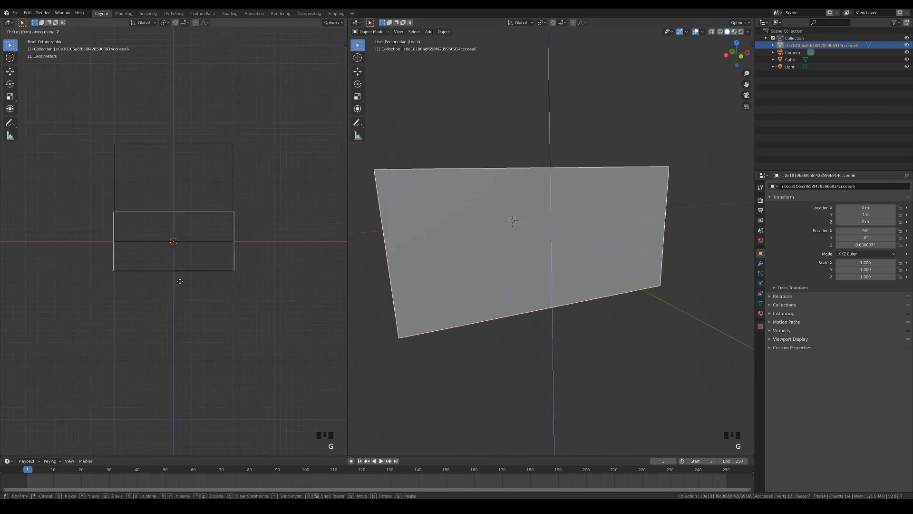
left_click(184, 242)
middle_click_drag(185, 243, 235, 324, "shift")
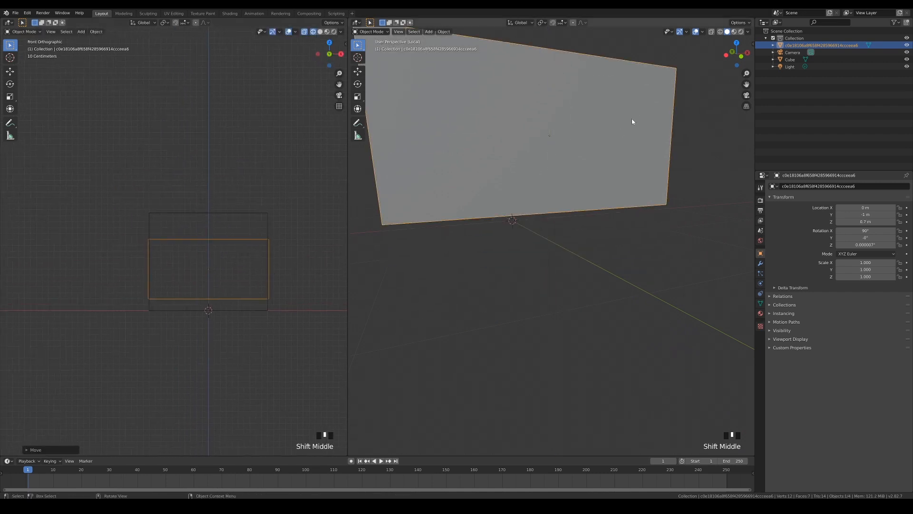
- Show the picture in material preview and add two vertical loop cuts, one centred and one along the first shelf divider
left_click(731, 32)
middle_click_drag(583, 169, 596, 230, "shift")
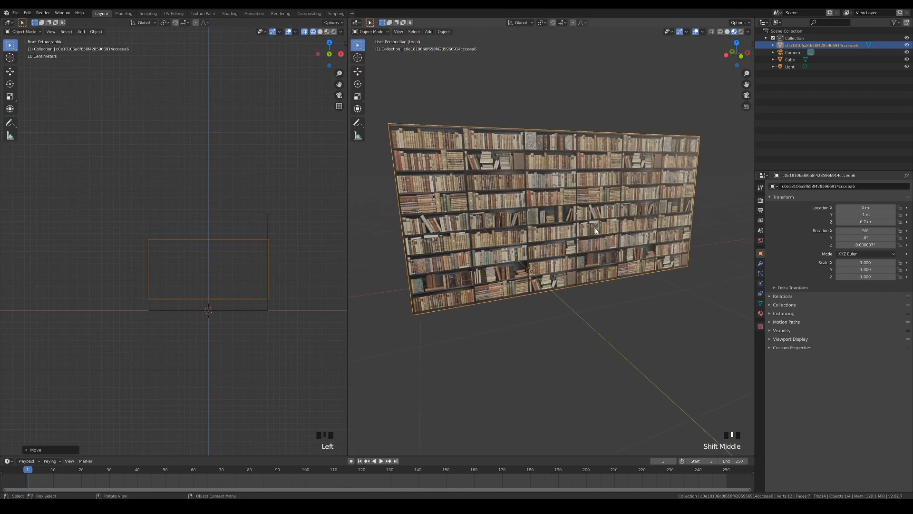
key("Tab")
key("ctrl+r")
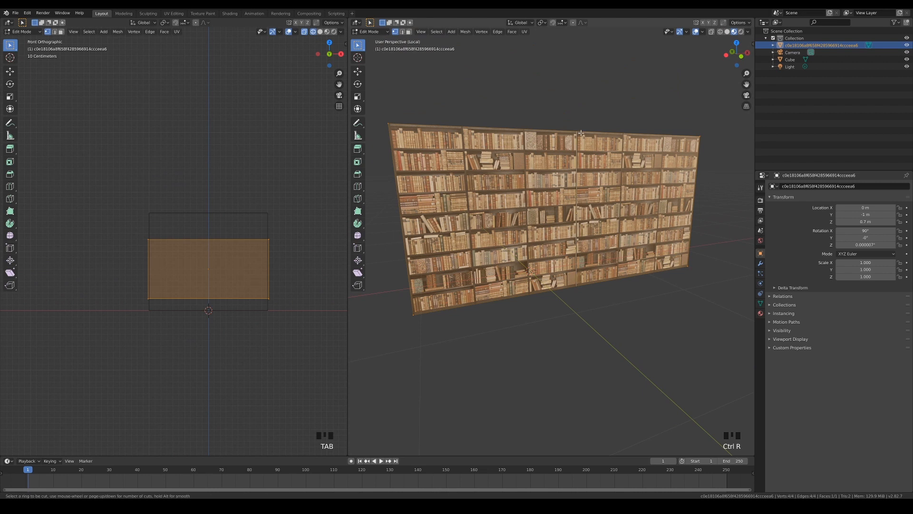
left_click(582, 133)
right_click(581, 134)
key("ctrl+r")
left_click(466, 128)
left_click(454, 96)
- Delete the two outer faces of the plane, keeping the two shelf columns between the loop cuts
key("3")
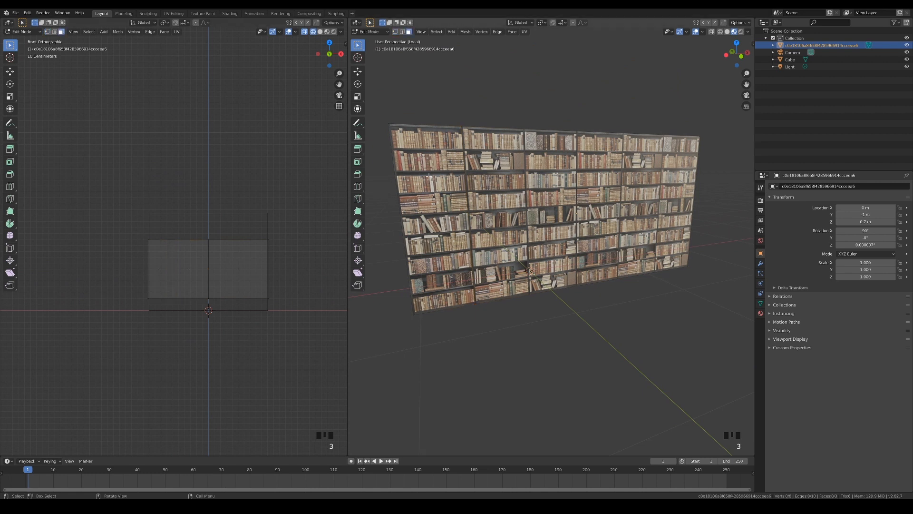
left_click(430, 210)
left_click(666, 209, "shift")
key("x")
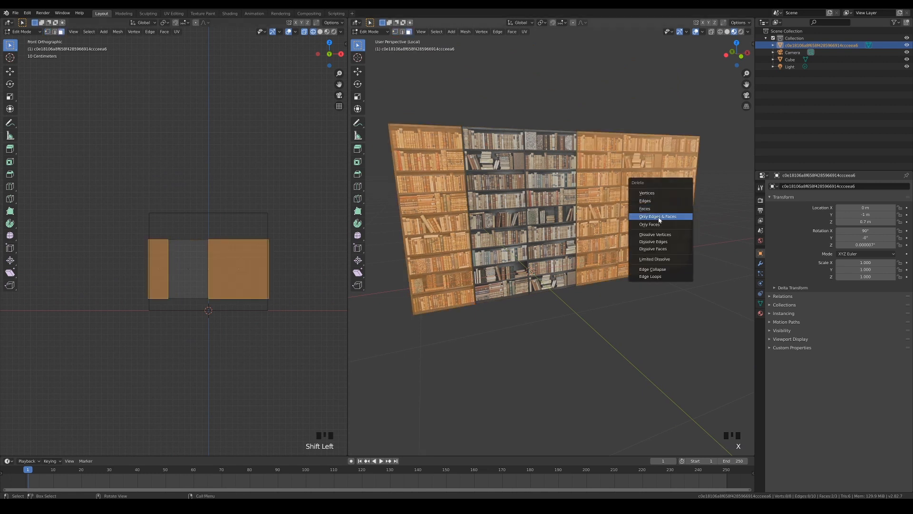
left_click(646, 209)
- Add eight evenly spaced horizontal loop cuts and one centred vertical loop cut to the remaining bookshelf face
middle_click_drag(561, 186, 554, 169)
key("ctrl+r")
scroll(443, 178, "up", 7)
left_click(443, 177)
right_click(441, 176)
key("ctrl+r")
left_click(523, 109)
right_click(524, 108)
- Select all interior shelf and divider edges and bevel them to a width of about 0.005 m
scroll(195, 310, "up", 5)
left_click_drag(174, 244, 204, 381, "shift")
left_click_drag(216, 244, 253, 380, "shift")
scroll(534, 213, "up", 2)
middle_click_drag(534, 212, 611, 260, "shift")
key("ctrl+b")
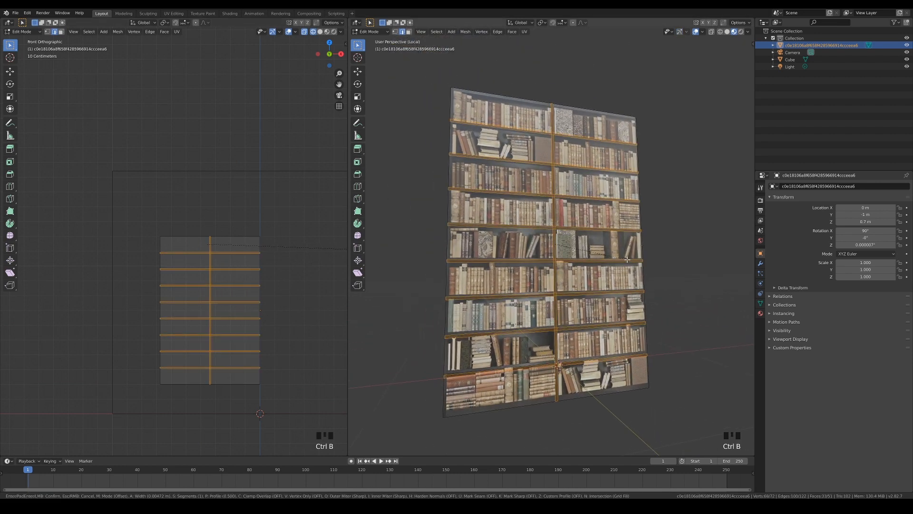
left_click(625, 258)
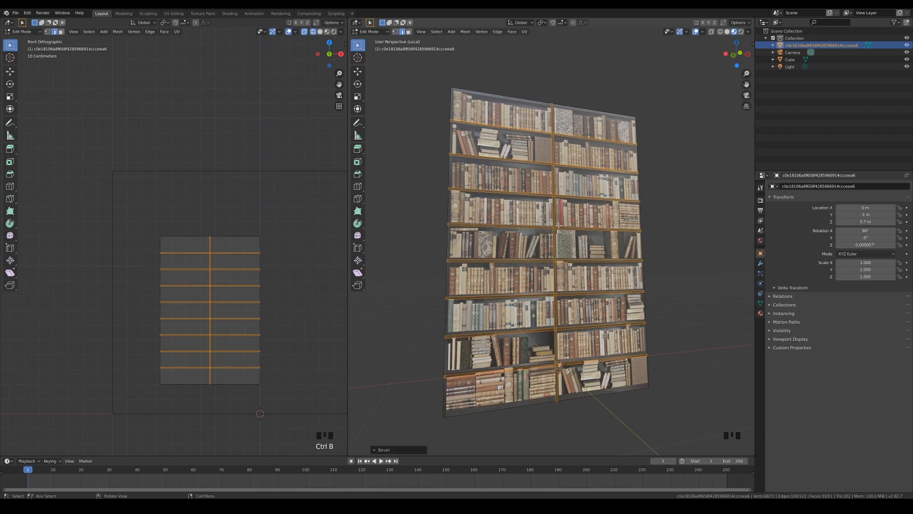
- Inset all of the bookshelf's faces slightly to form the outer frame
key("a")
key("i")
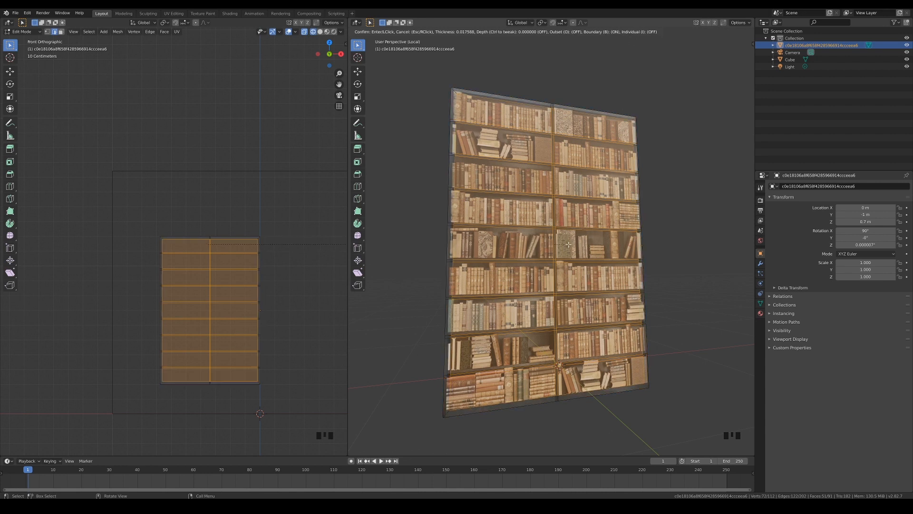
left_click(585, 236)
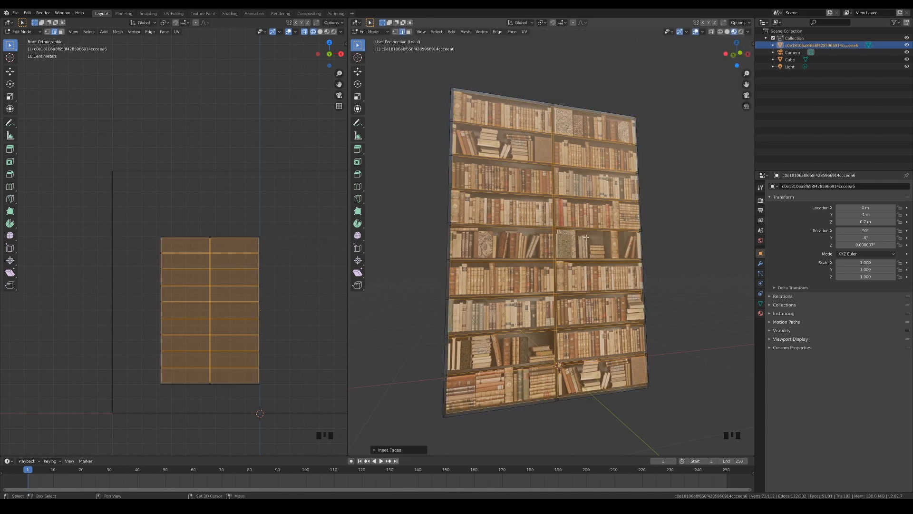
scroll(236, 329, "up", 2)
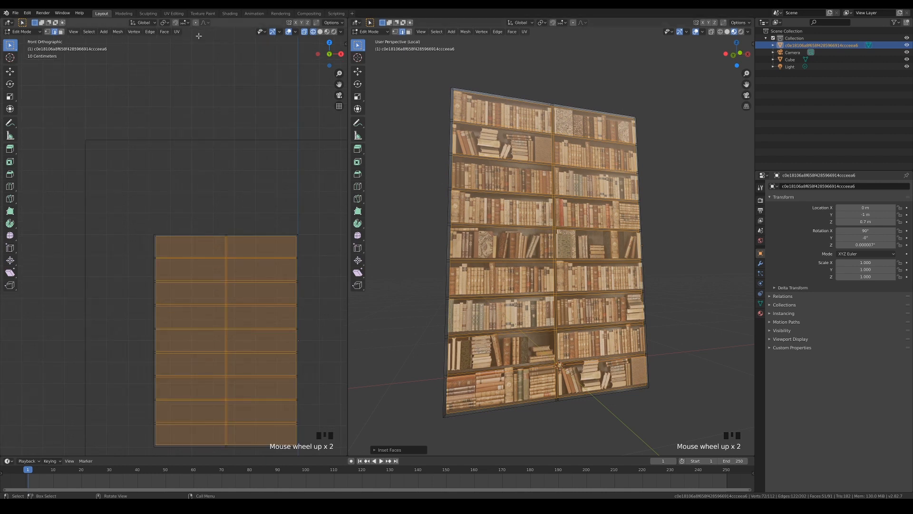
- Switch to the UV Editing workspace, select the whole bookshelf mesh and show its texture in material preview
left_click(176, 13)
middle_click_drag(513, 249, 602, 249)
key("KP_Divide")
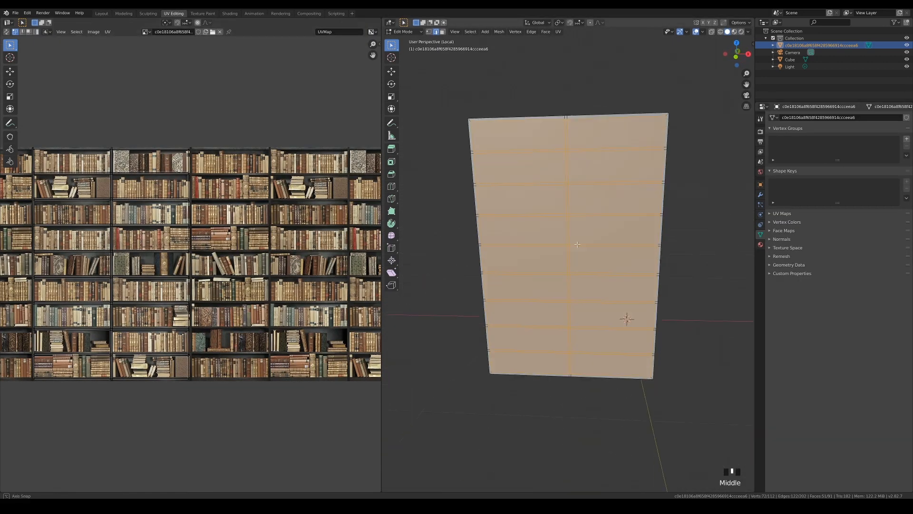
key("a")
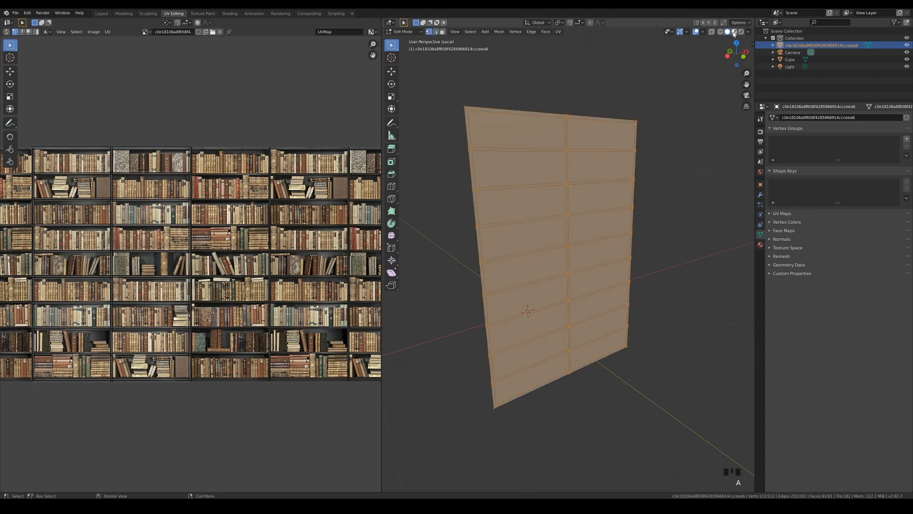
left_click(734, 32)
middle_click_drag(645, 196, 570, 285)
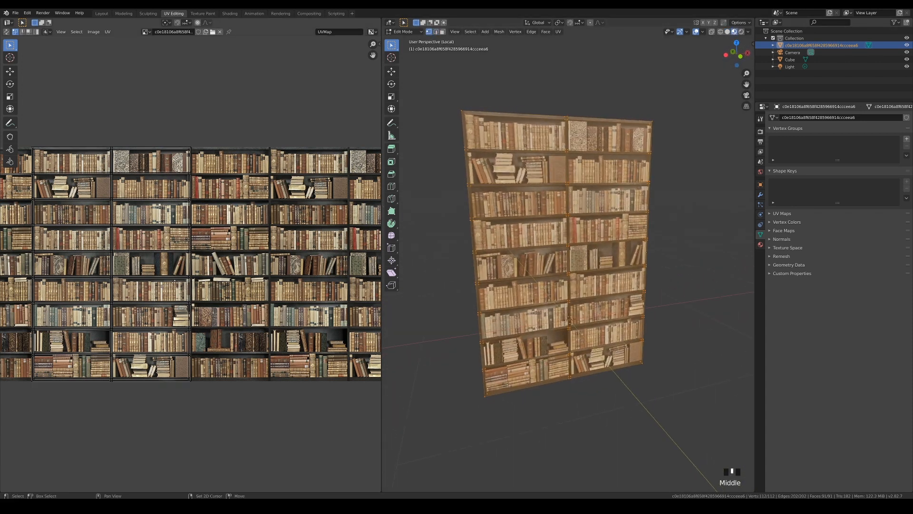
- Shift the UVs of the second shelf row from the top vertically to line up with the shelf boards
middle_click_drag(174, 283, 269, 296)
scroll(181, 231, "up", 2)
left_click_drag(80, 144, 368, 196)
key("g")
key("y")
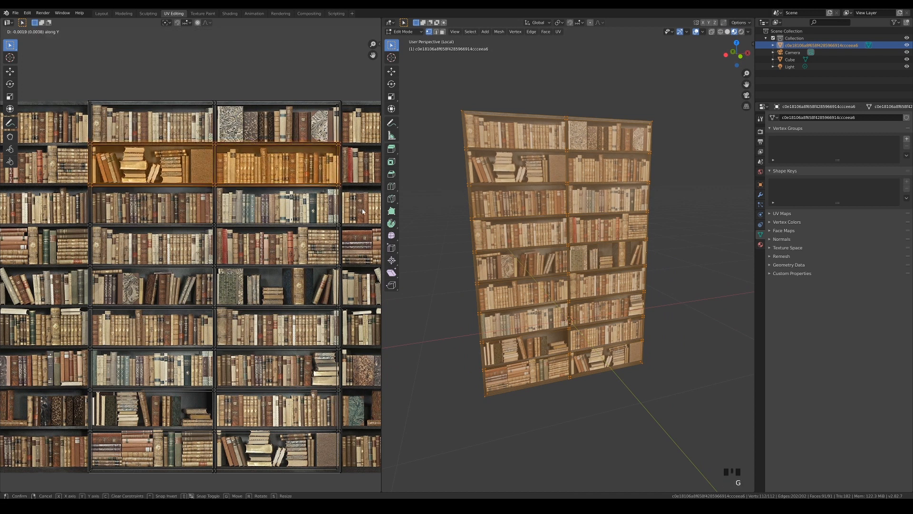
left_click(362, 208)
- Shift the UVs of the two lowest shelf rows vertically to match the picture's boards
middle_click_drag(250, 351, 252, 242)
left_click_drag(47, 305, 343, 387)
left_click_drag(57, 273, 354, 402)
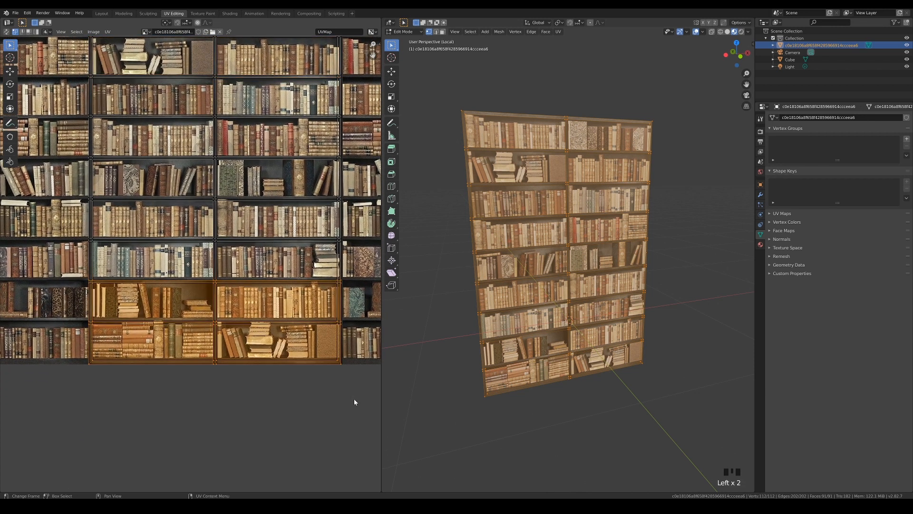
key("g")
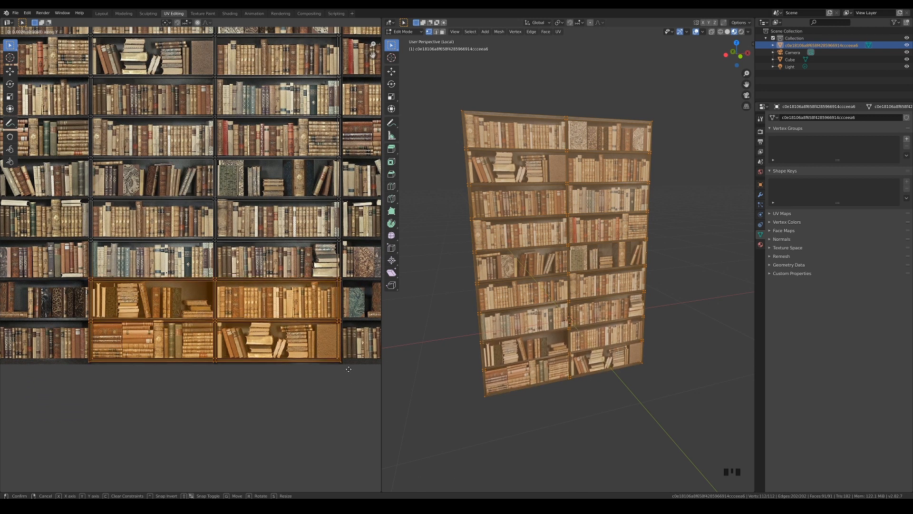
left_click(349, 373)
- Shift the UVs around the sixth shelf row from the top vertically to align with the picture's boards
left_click_drag(88, 230, 343, 246)
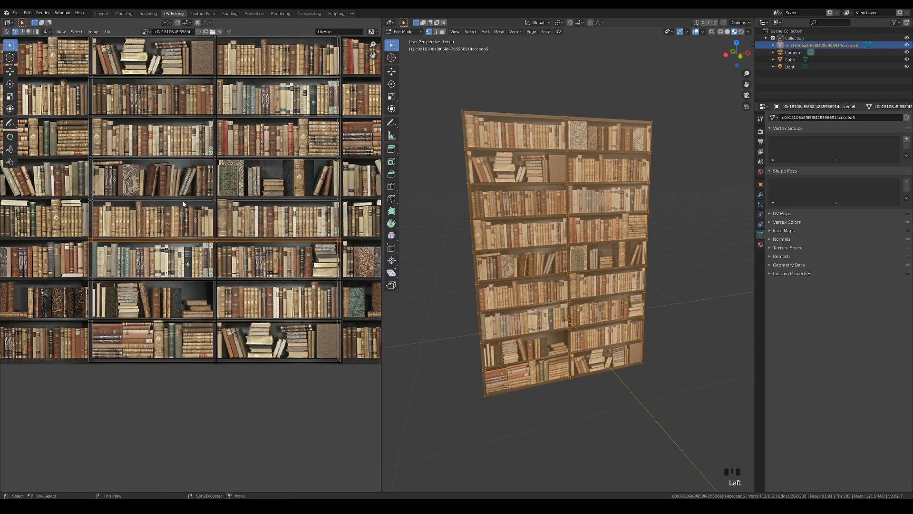
left_click_drag(80, 188, 369, 217, "shift")
key("g")
key("y")
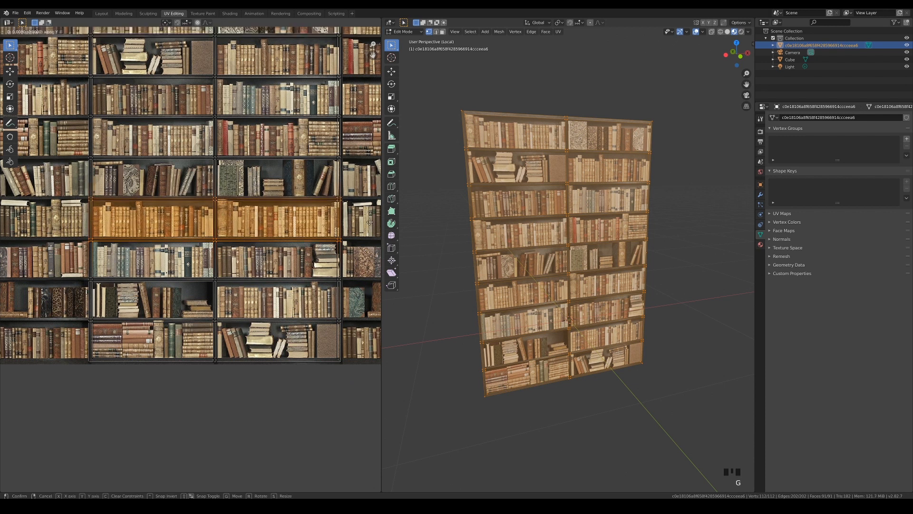
left_click(371, 210)
scroll(331, 61, "down", 1)
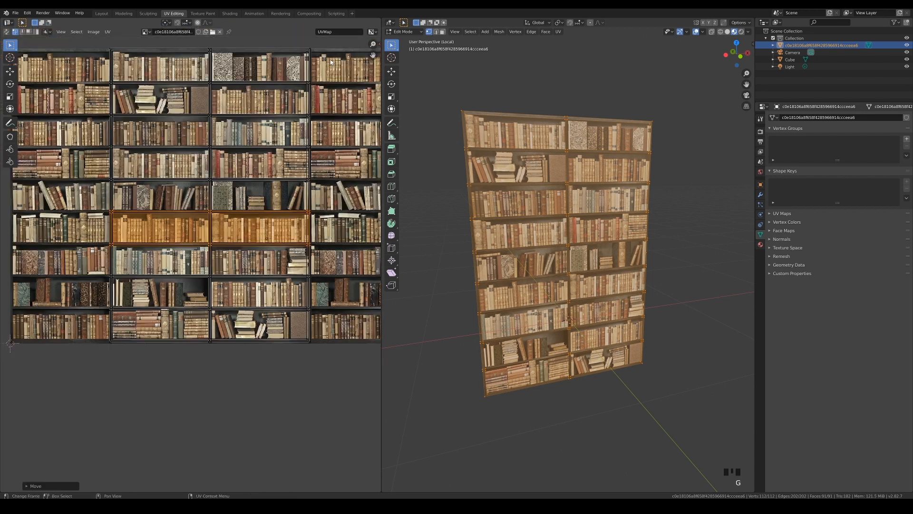
- Shift the UVs of the bookshelf's right-hand border horizontally to line up with the upright board in the picture
left_click_drag(324, 47, 298, 374)
scroll(327, 315, "up", 2)
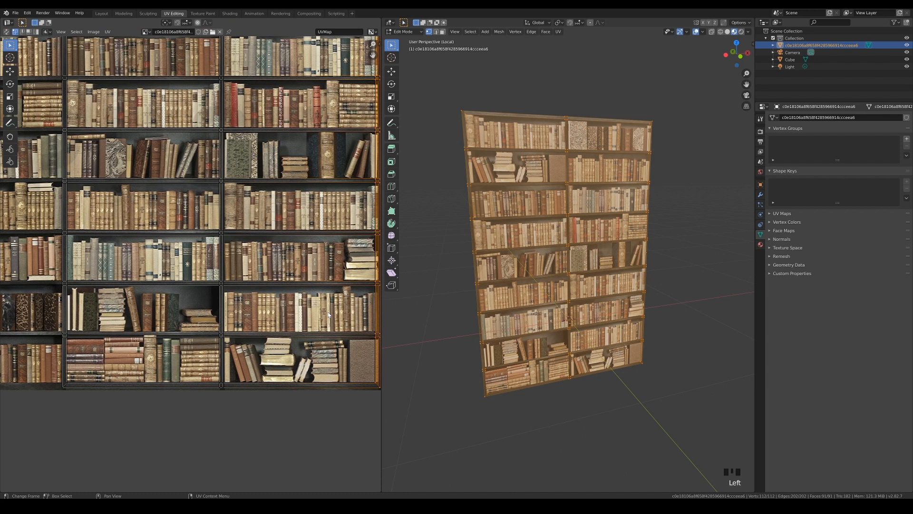
key("g")
middle_click_drag(288, 304, 201, 308)
key("g")
key("x")
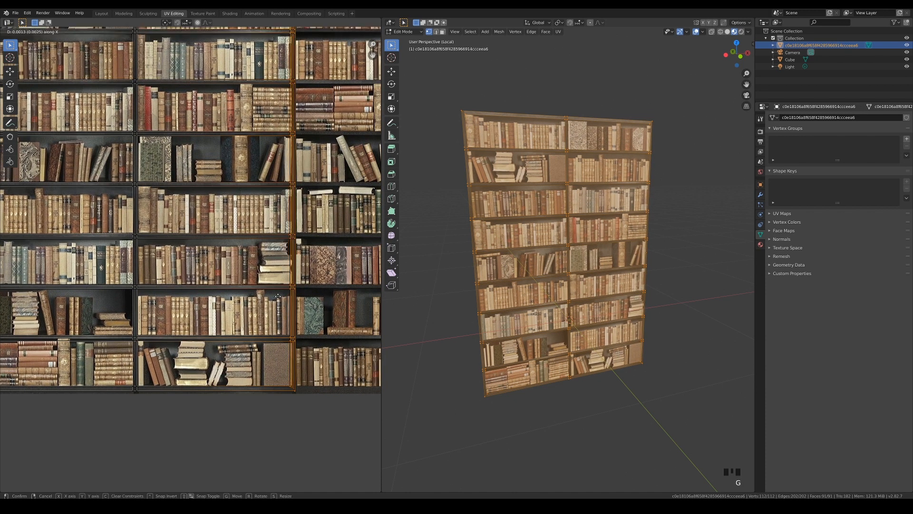
left_click(280, 295)
scroll(287, 137, "down", 1)
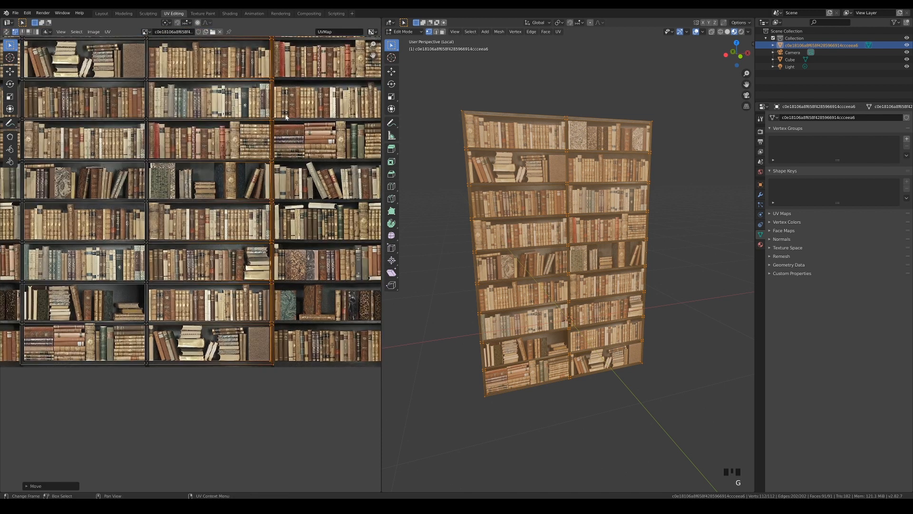
- Shift the UVs along the inner right edge of the right book column horizontally to match the edge of the books
scroll(269, 70, "down", 1)
left_click_drag(245, 46, 256, 381)
scroll(283, 355, "up", 2)
key("g")
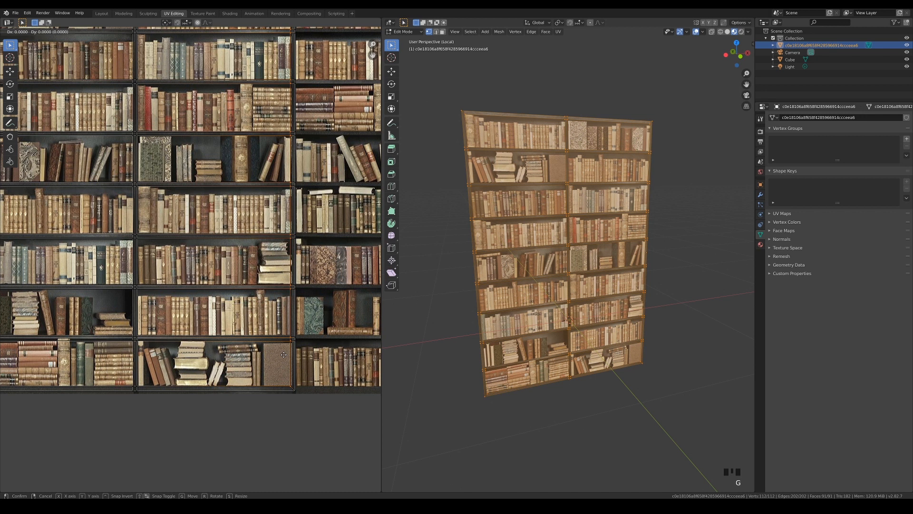
left_click(98, 290)
- Shift the UVs along the inner left edge of the left book column horizontally to match the upright board
scroll(98, 291, "down", 1)
scroll(183, 208, "down", 1)
left_click_drag(181, 64, 158, 399)
scroll(159, 398, "up", 3)
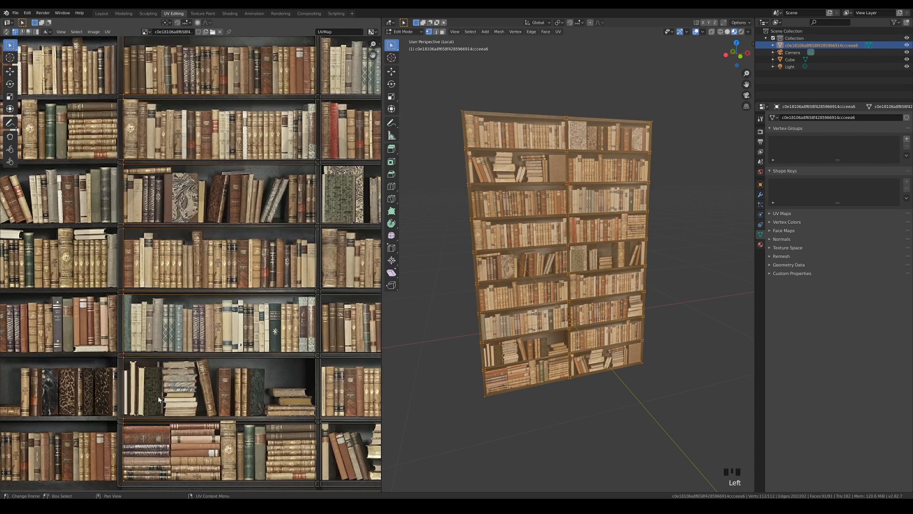
key("g")
left_click(189, 366)
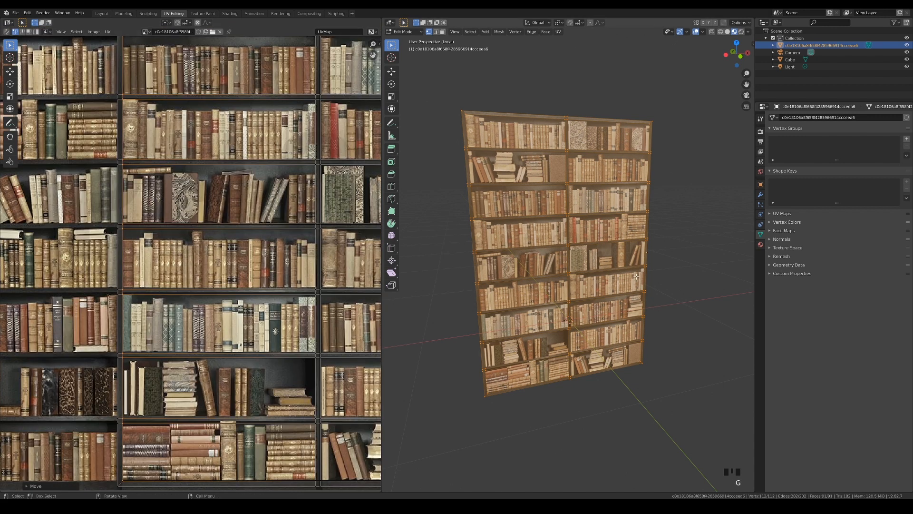
- Select all eighteen book panels of the bookshelf mesh and extrude them backwards in top view to recess the compartments
left_click(675, 214)
middle_click_drag(690, 223, 687, 225)
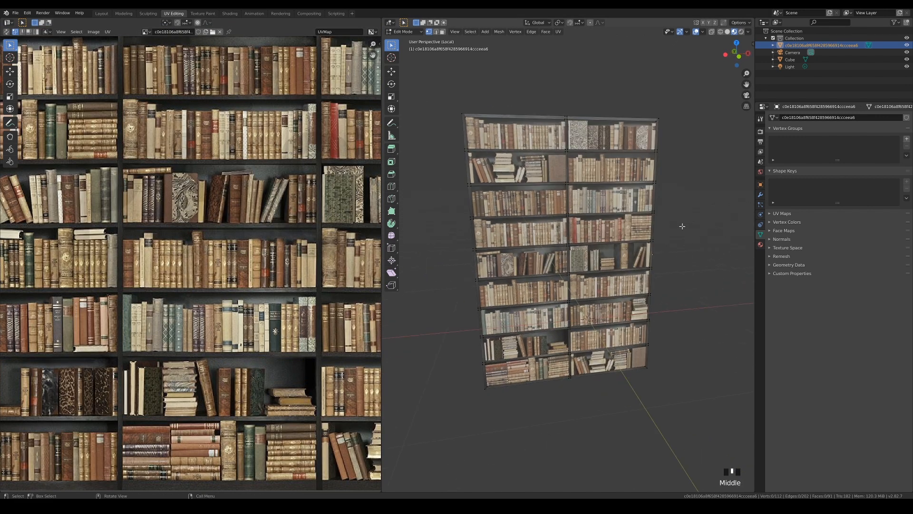
left_click(516, 135, "shift")
left_click(611, 136, "shift")
left_click(518, 168, "shift")
left_click(612, 167, "shift")
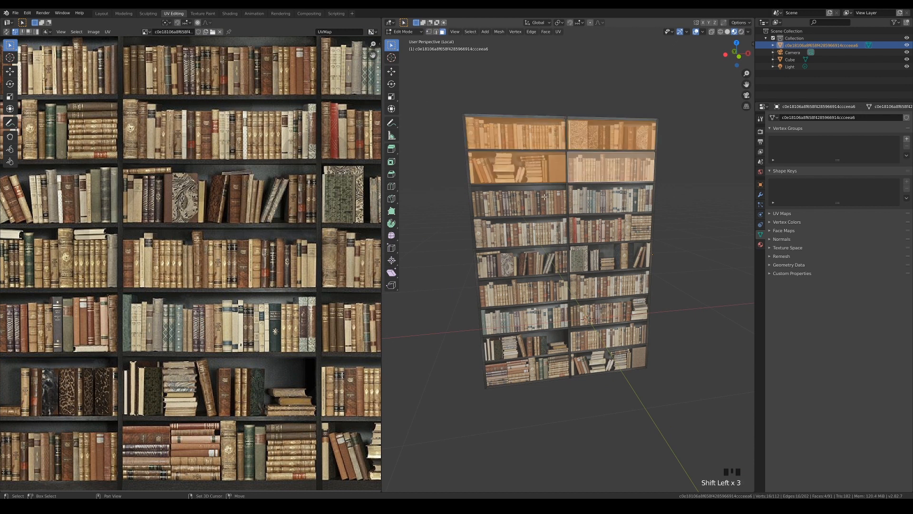
left_click(549, 195, "shift")
left_click(596, 195, "shift")
left_click(520, 232, "shift")
left_click(610, 229, "shift")
left_click(522, 262, "shift")
left_click(610, 259, "shift")
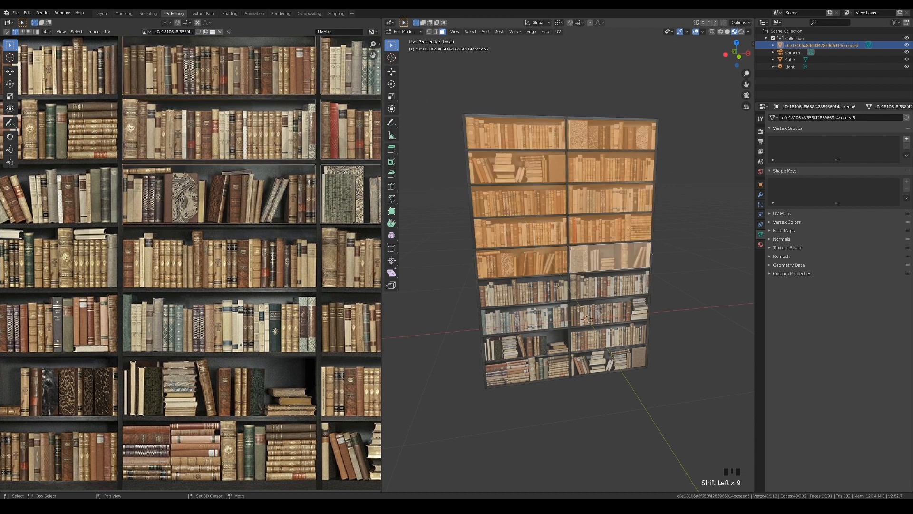
left_click(524, 291, "shift")
left_click(598, 283, "shift")
left_click(523, 317, "shift")
left_click(608, 312, "shift")
left_click(526, 345, "shift")
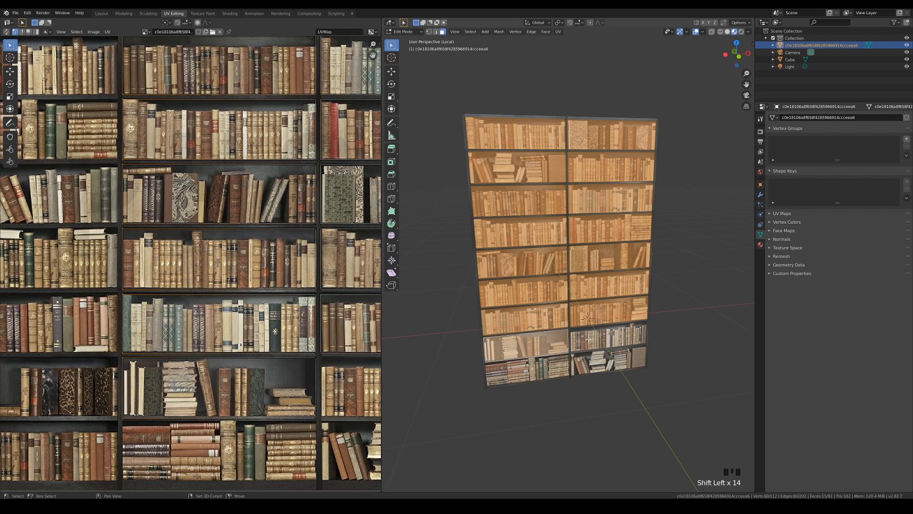
left_click(609, 336, "shift")
left_click(546, 372, "shift")
left_click(609, 349, "shift")
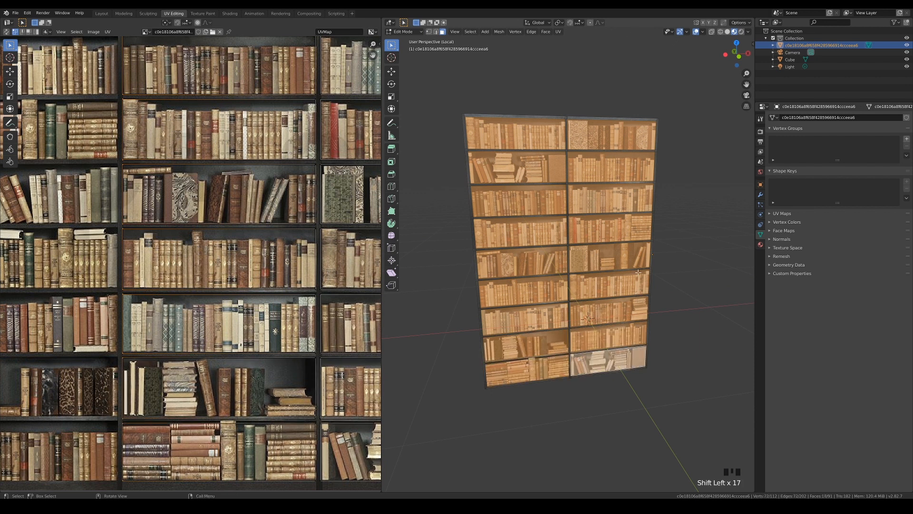
key("KP_7")
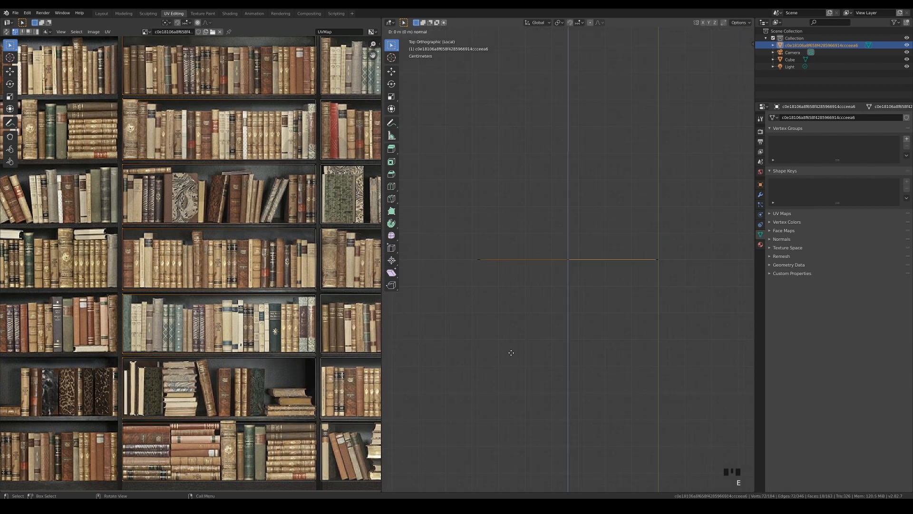
key("e")
left_click(510, 337)
middle_click_drag(554, 388, 578, 305)
- Set the bookshelf material's blend mode to Opaque and inspect the shelf in Object Mode
left_click(761, 245)
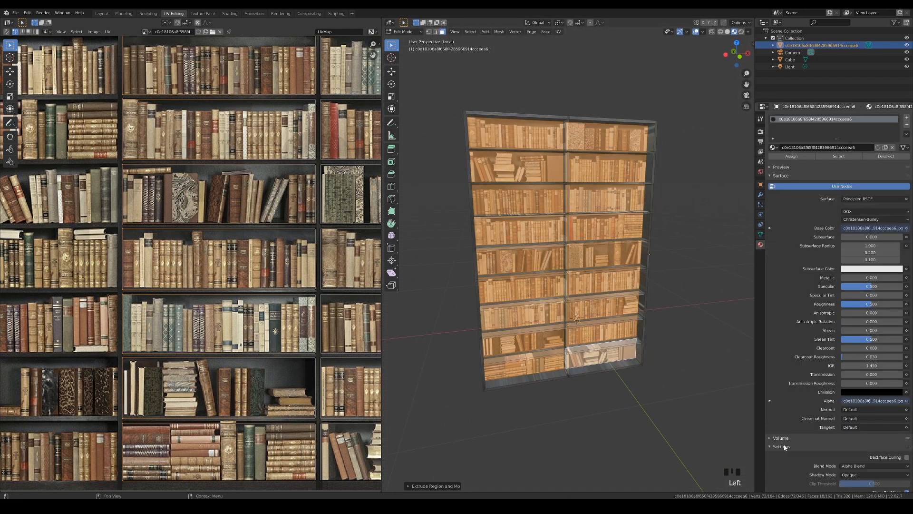
scroll(808, 447, "down", 1)
left_click(858, 445)
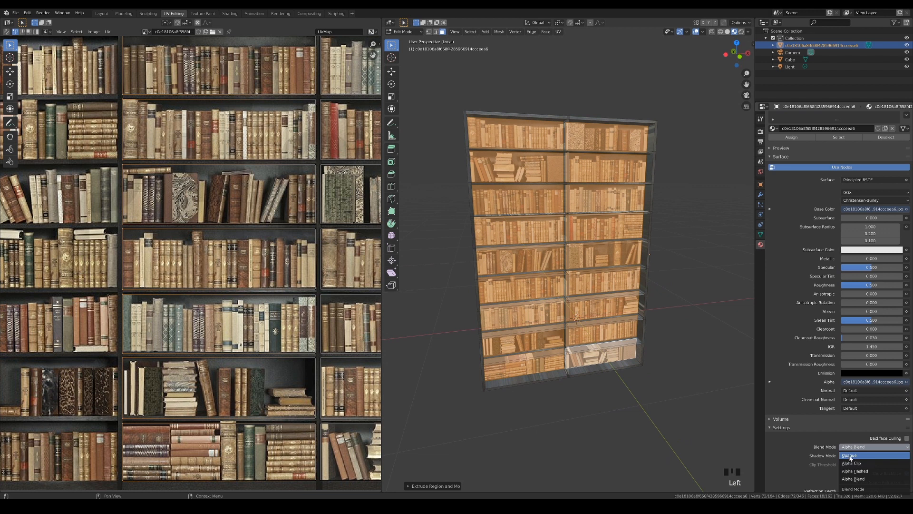
left_click(850, 455)
key("Tab")
middle_click_drag(624, 269, 529, 305)
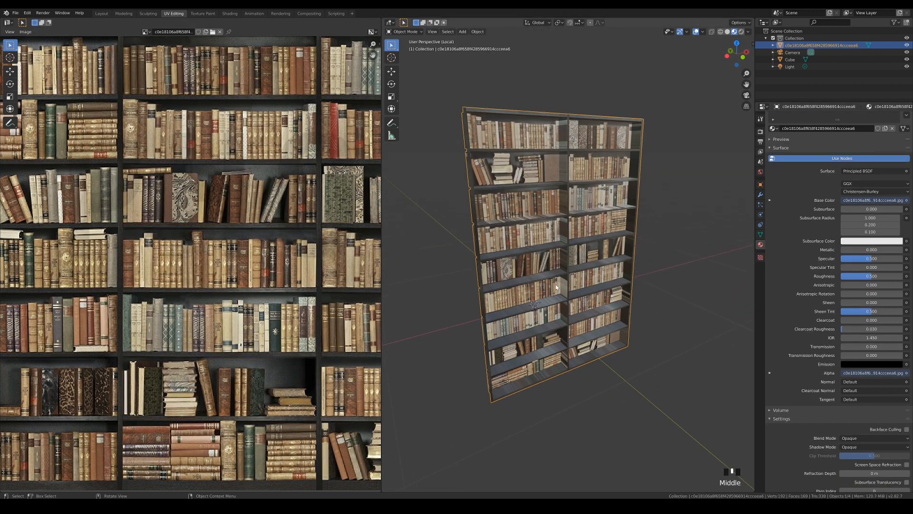
- Select the bookshelf's frame and shelf-board faces without the book panels, using top view and wireframe, and unwrap them
key("KP_7")
key("Tab")
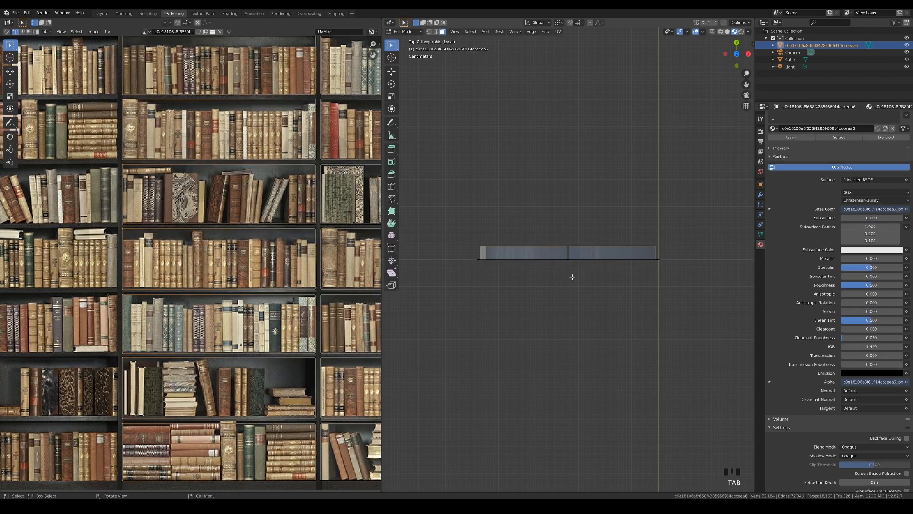
key("z")
left_click(538, 270)
left_click_drag(462, 249, 747, 333)
middle_click_drag(571, 366, 583, 321)
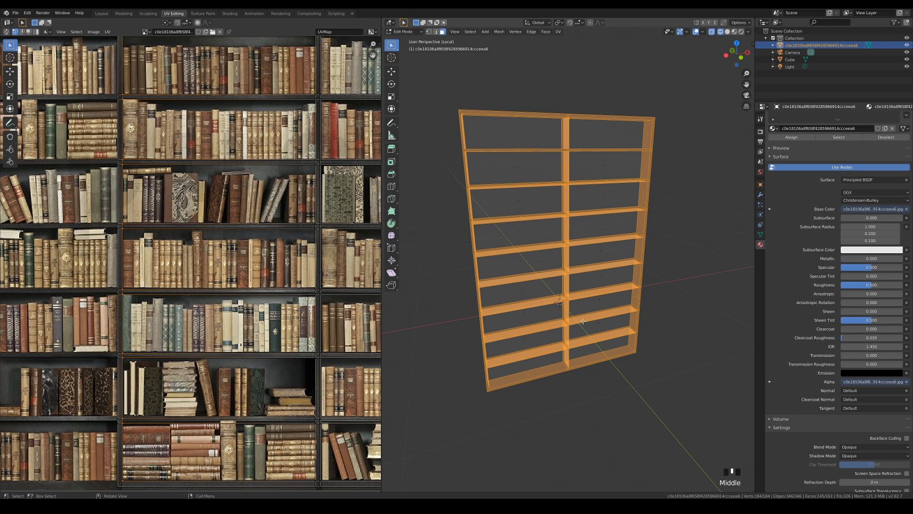
key("u")
left_click(584, 324)
- Scale the unwrapped frame UVs to 0, move them onto a dark wood area, and review the result in material preview
scroll(205, 265, "down", 5)
key("a")
key("s")
left_click(216, 282)
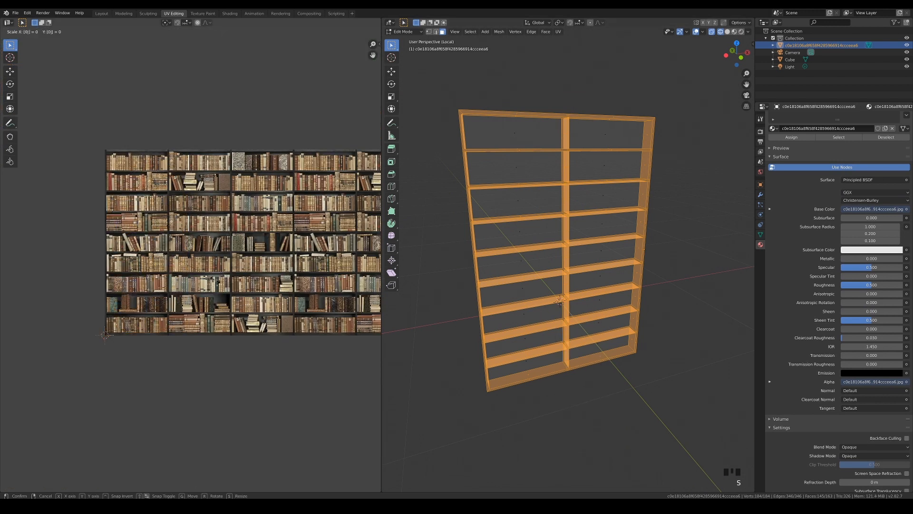
scroll(215, 282, "up", 6)
scroll(216, 283, "down", 2)
key("g")
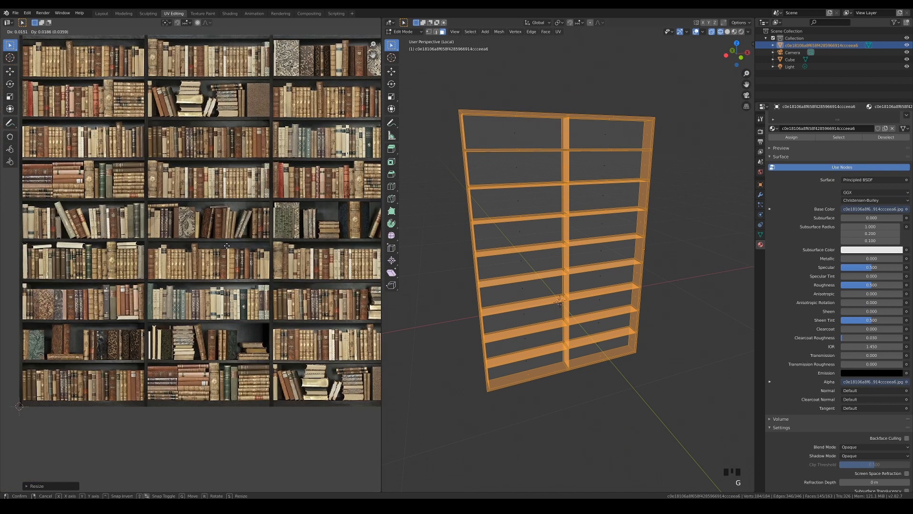
left_click(360, 216)
left_click(735, 32)
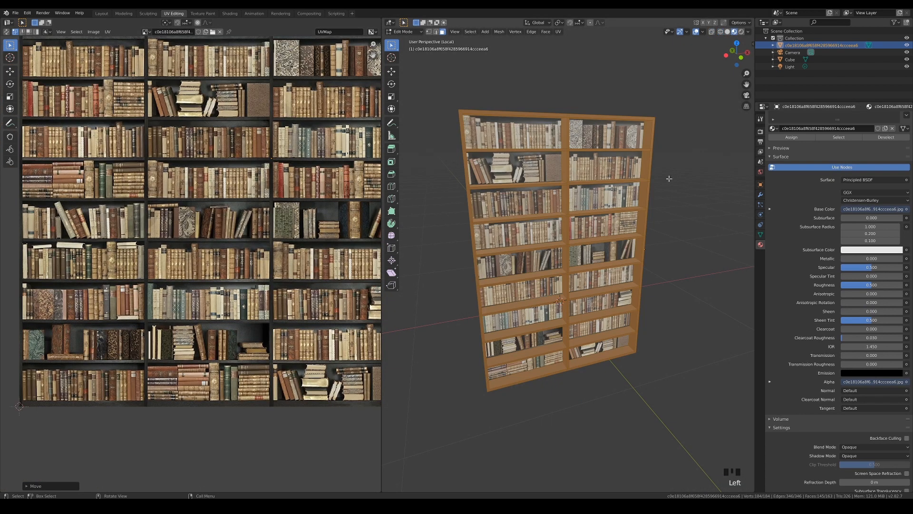
key("Tab")
middle_click_drag(657, 304, 620, 328)
scroll(612, 313, "down", 3)
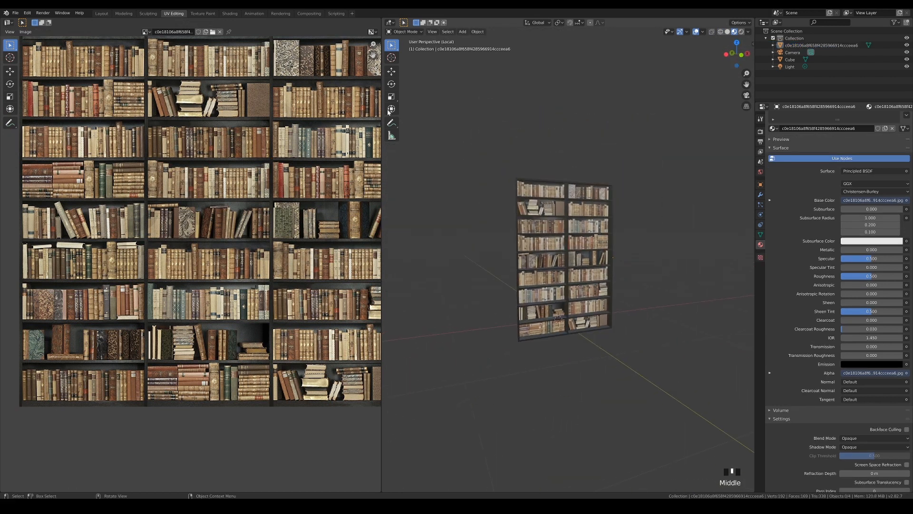
- Return to the Layout workspace, leave local view and select the cube
left_click(102, 13)
scroll(619, 250, "down", 3)
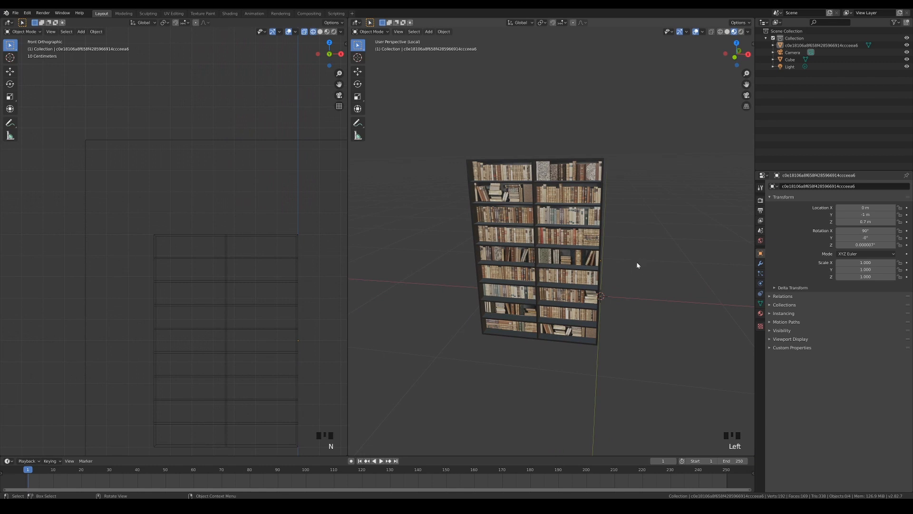
key("KP_Divide")
left_click(590, 177)
scroll(276, 242, "down", 5)
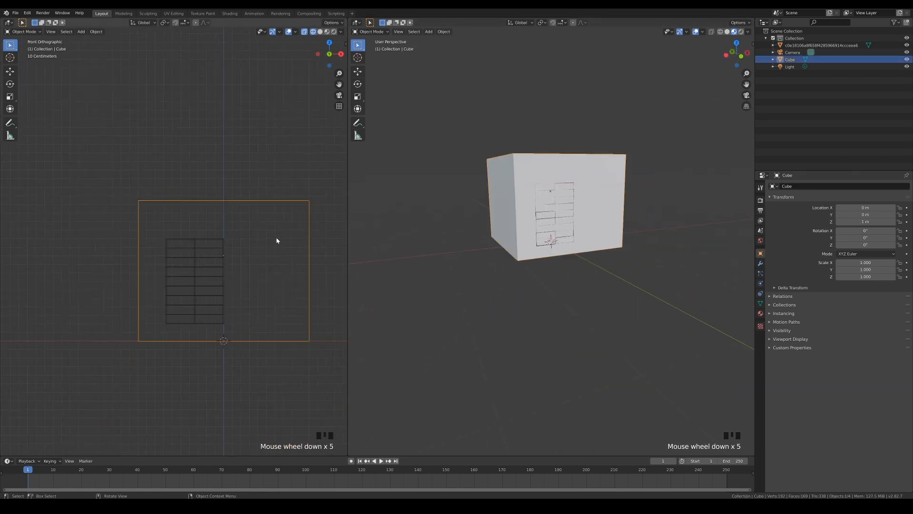
- Split the cube with a centred vertical loop cut and delete the faces of the half without the bookshelf
key("Tab")
key("ctrl+r")
left_click(252, 205)
right_click(260, 210)
left_click_drag(241, 177, 339, 374)
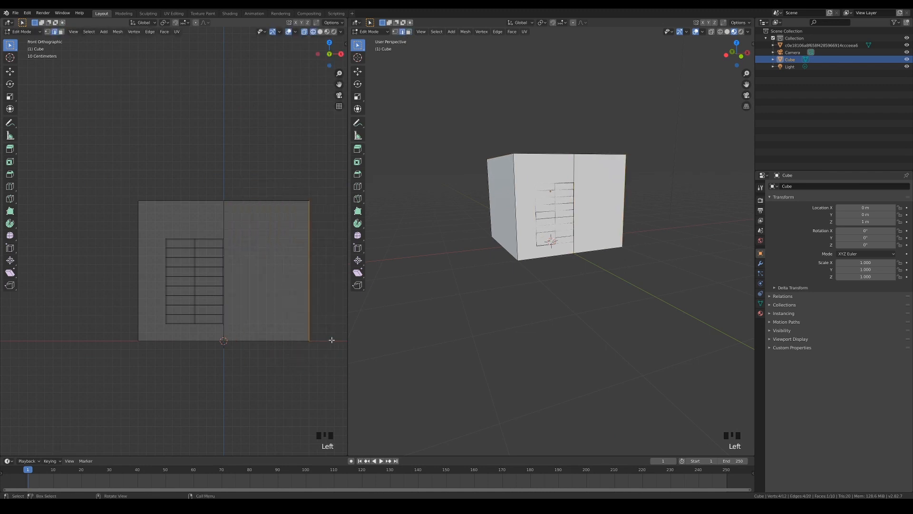
key("3")
left_click_drag(261, 189, 328, 347)
key("x")
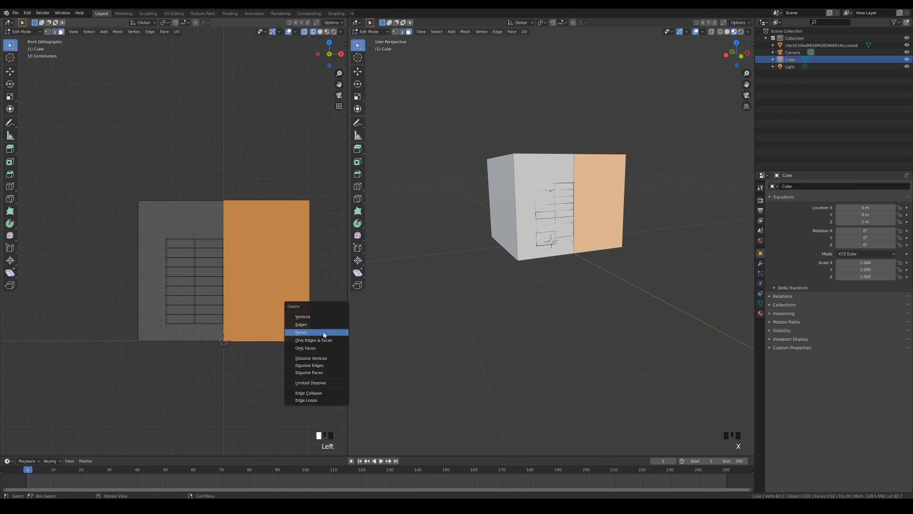
left_click(316, 332)
- Move the cube's rear vertices forward along Y in top view to leave a thin slab around the bookshelf's depth
key("KP_7")
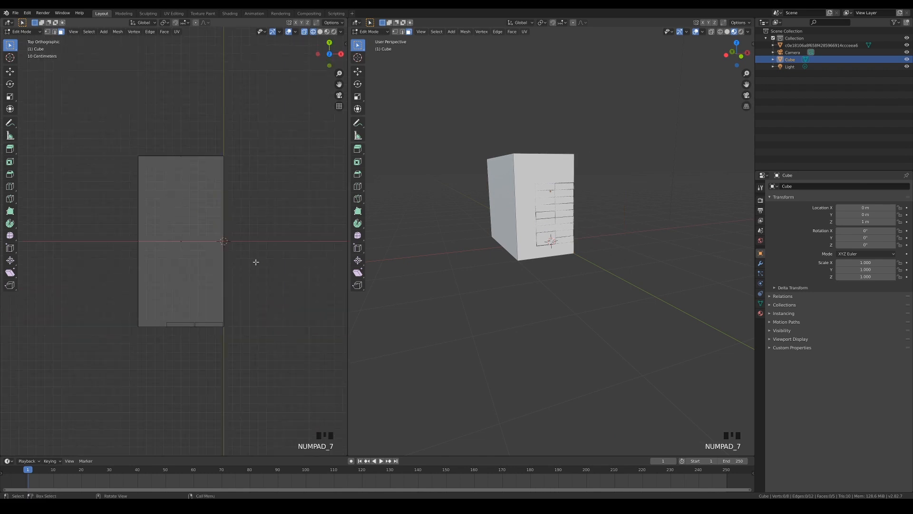
left_click_drag(126, 149, 262, 220)
middle_click_drag(547, 229, 610, 315, "shift")
key("g")
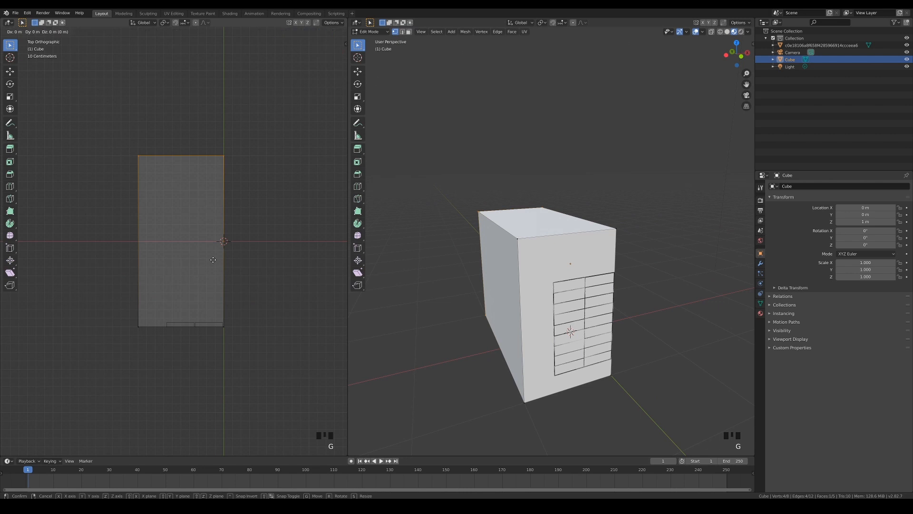
key("y")
left_click(216, 417)
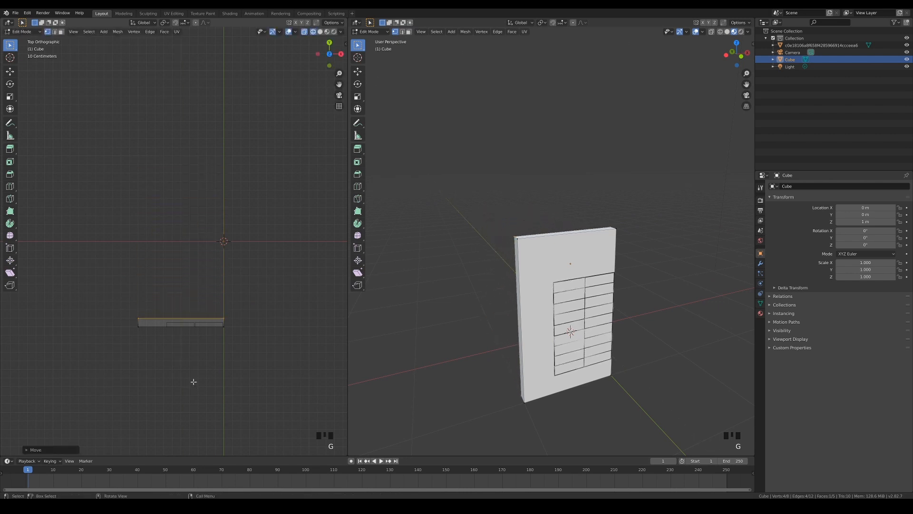
- Move the slab's outer side inward along X and add a vertical loop cut beside the bookshelf's outer edge
scroll(190, 333, "up", 2)
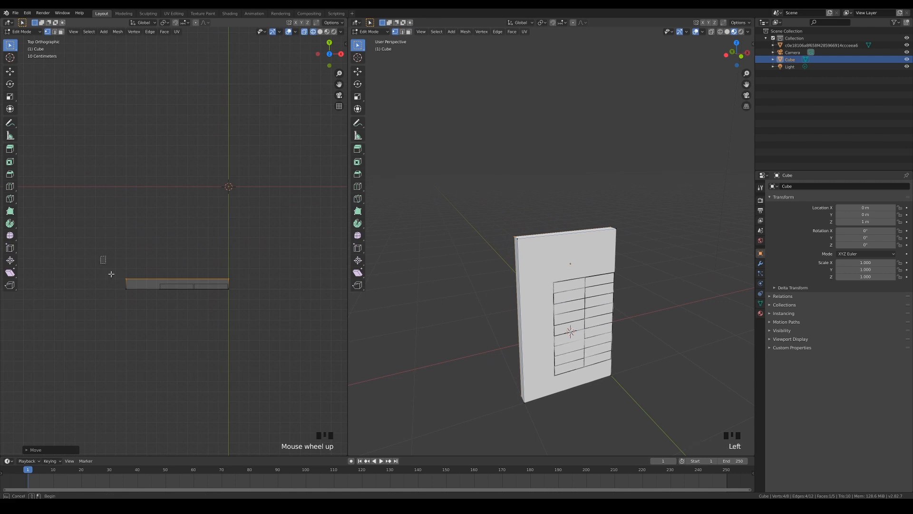
key("g")
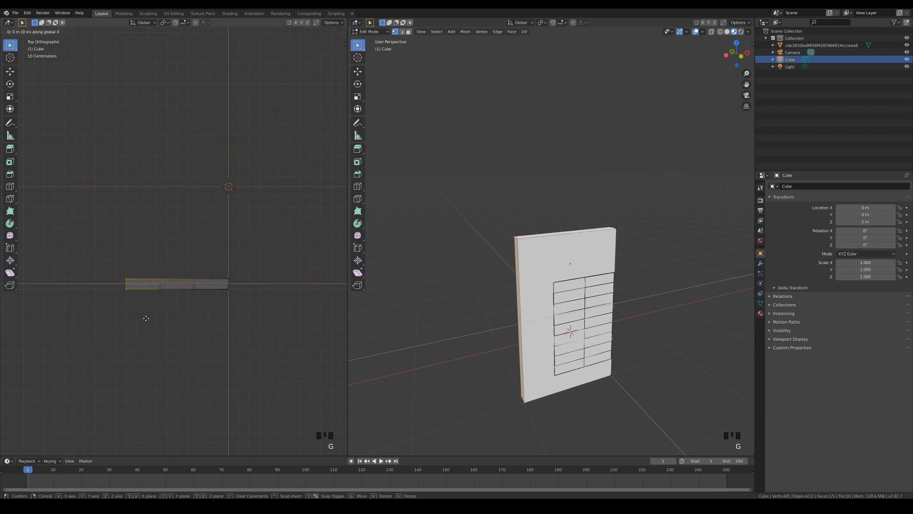
left_click(148, 315)
key("ctrl+r")
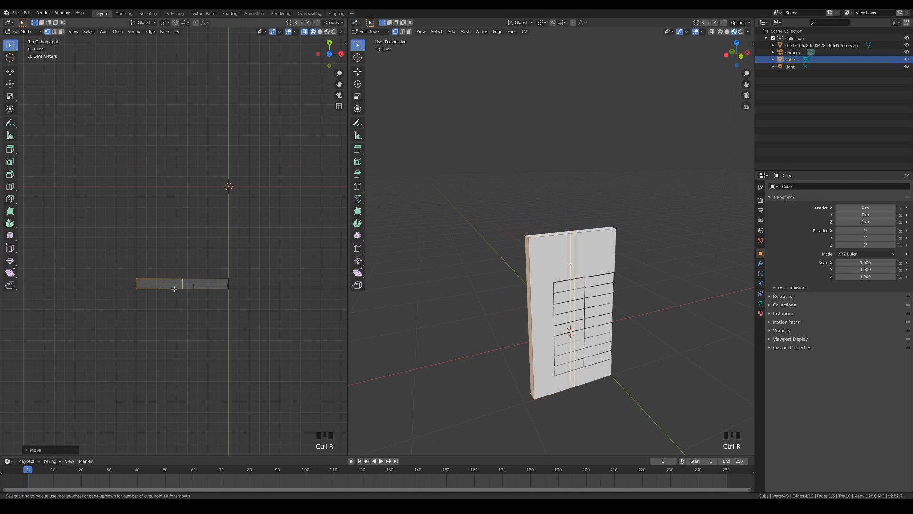
left_click(161, 288)
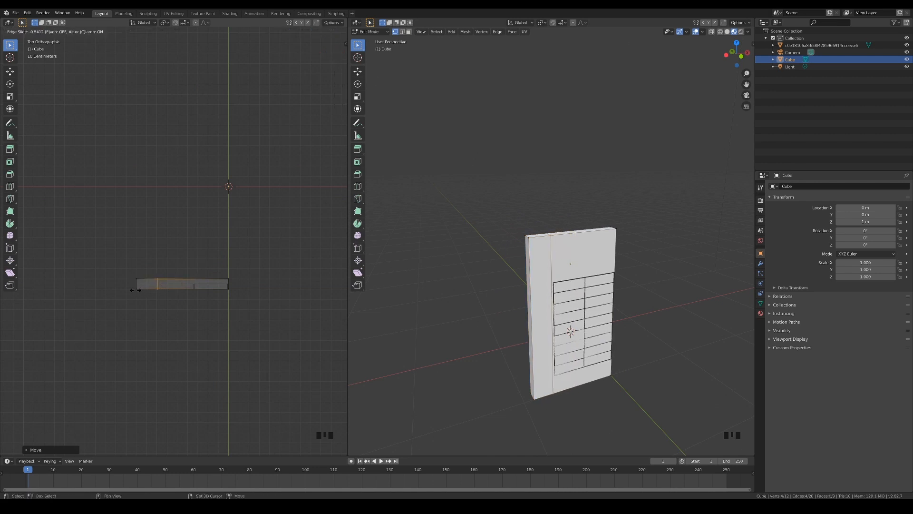
left_click(132, 289)
- Add four horizontal loop cuts across the slab in front view, sliding the lowest to the bookshelf's bottom edge
middle_click_drag(235, 330, 207, 283)
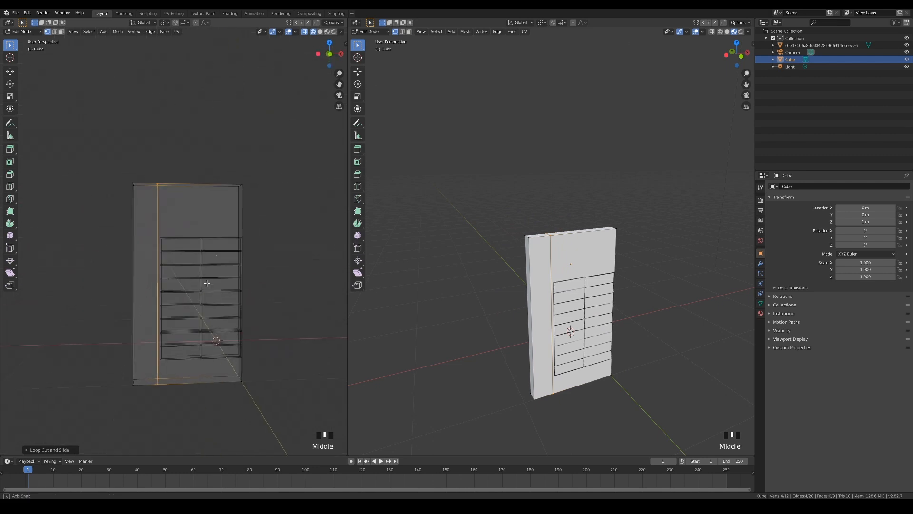
key("KP_1")
scroll(206, 286, "up", 2)
key("ctrl+r")
scroll(148, 247, "up", 2)
scroll(148, 248, "up", 2)
scroll(148, 248, "down", 1)
left_click(148, 247)
left_click(163, 269)
- Raise the slab's upper three horizontal cuts along Z, followed by the lower two of those three
left_click_drag(97, 227, 278, 336)
key("g")
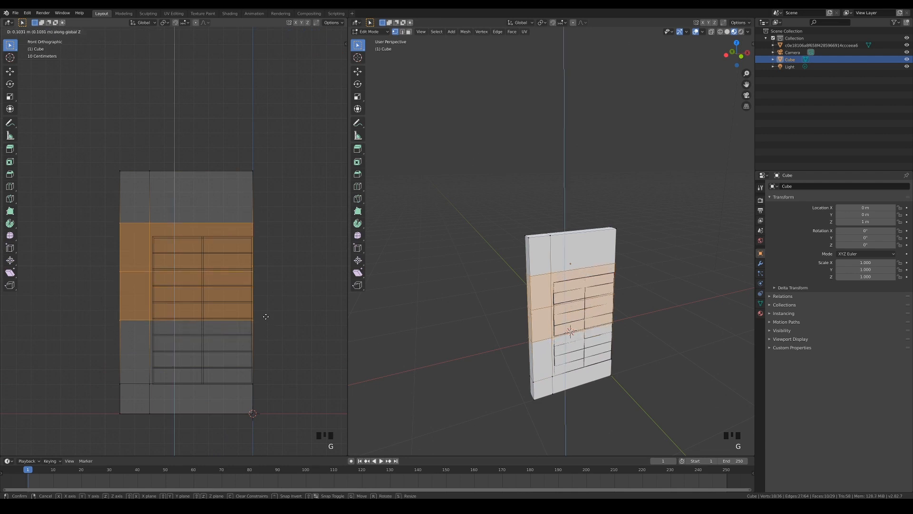
left_click(265, 291)
left_click_drag(91, 245, 243, 314)
key("g")
key("z")
left_click(265, 262)
- Raise the horizontal cut just above the slab's lowest cut along Z to the bookshelf's top edge
left_click(113, 256)
key("g")
key("z")
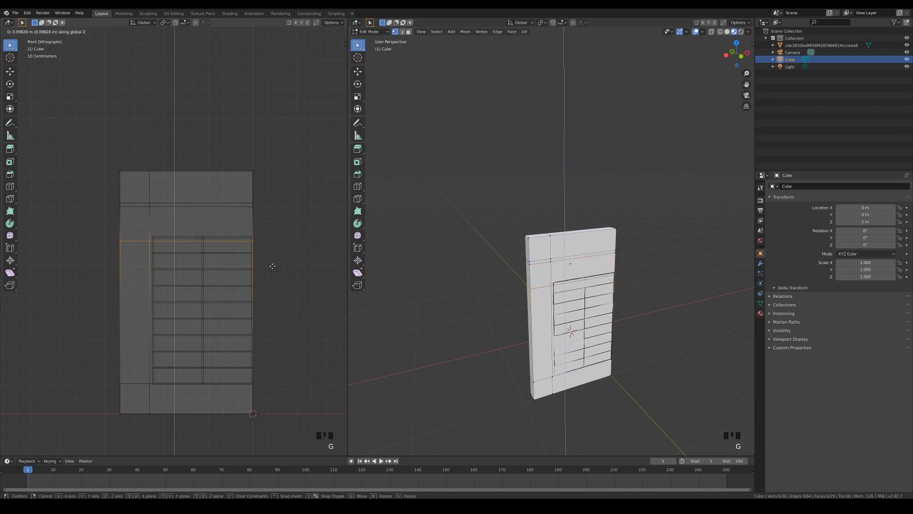
left_click(277, 261)
key("Tab")
- Snap the 3D cursor to the bookshelf's lower inner corner vertex and set the bookshelf's origin to it
left_click(240, 313)
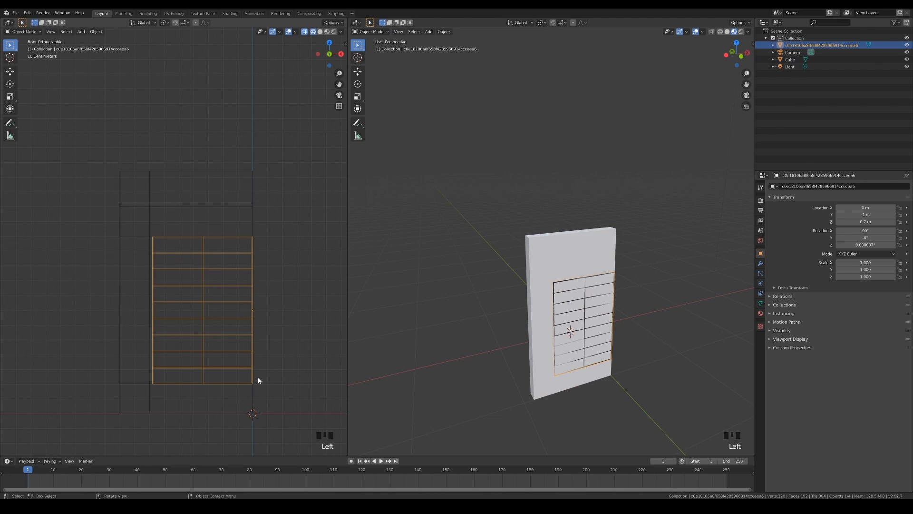
key("Tab")
left_click(269, 397)
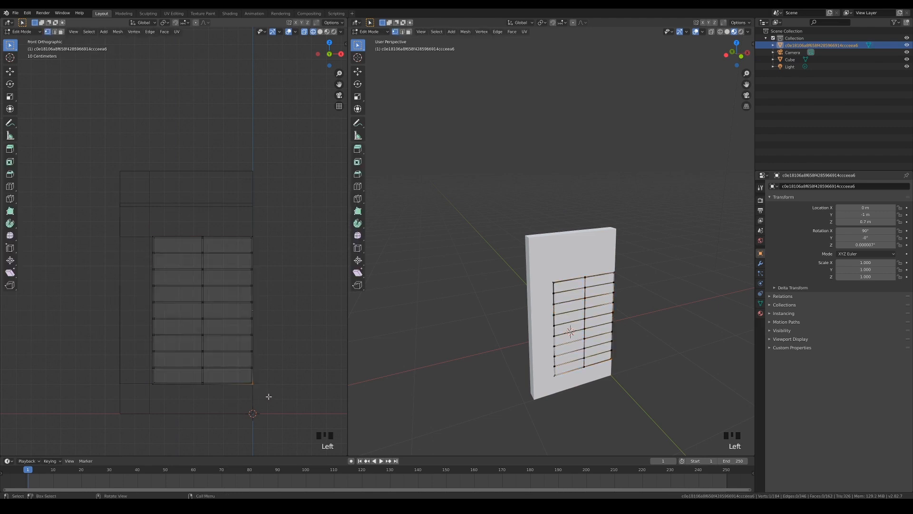
key("shift+s")
left_click(271, 439)
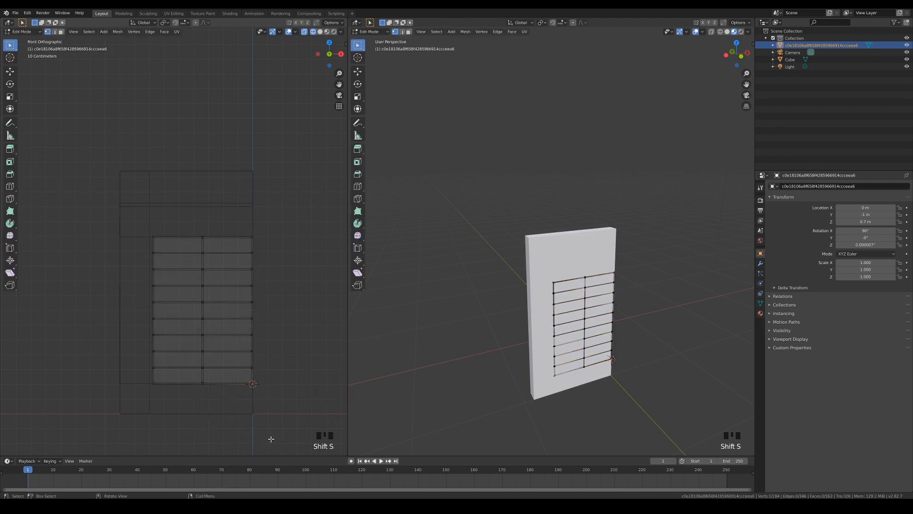
key("Tab")
right_click(248, 283)
mouse_move(248, 284)
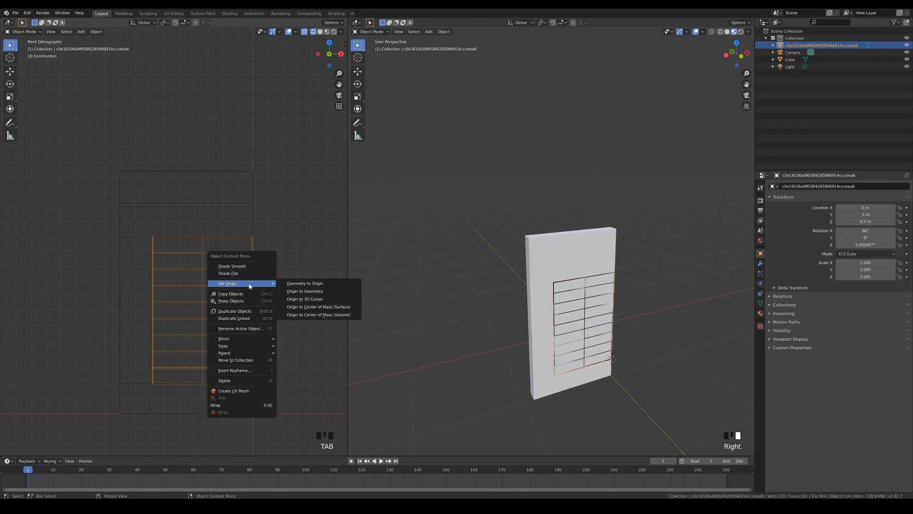
left_click(319, 300)
- Set the transform pivot and scale the bookshelf from its corner origin to 1.024, stretching it along global Z to a scale of 1.199
left_click(167, 23)
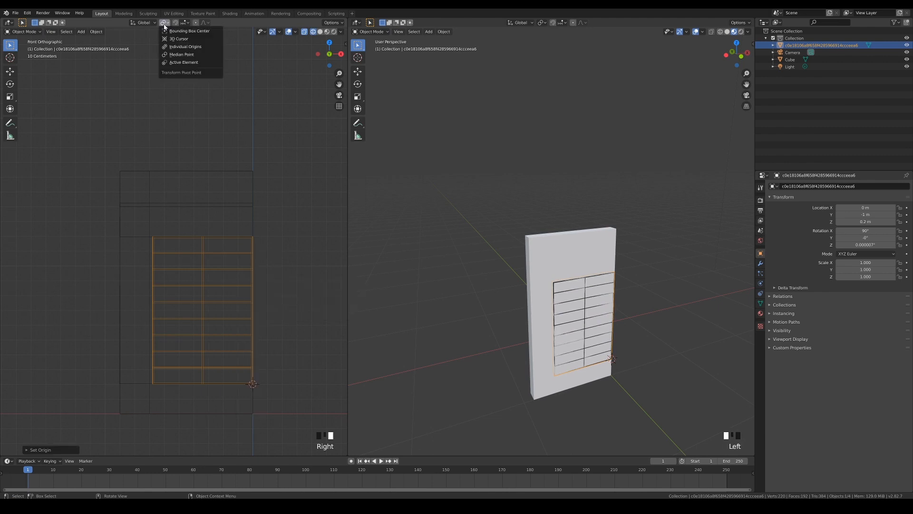
left_click(185, 35)
key("s")
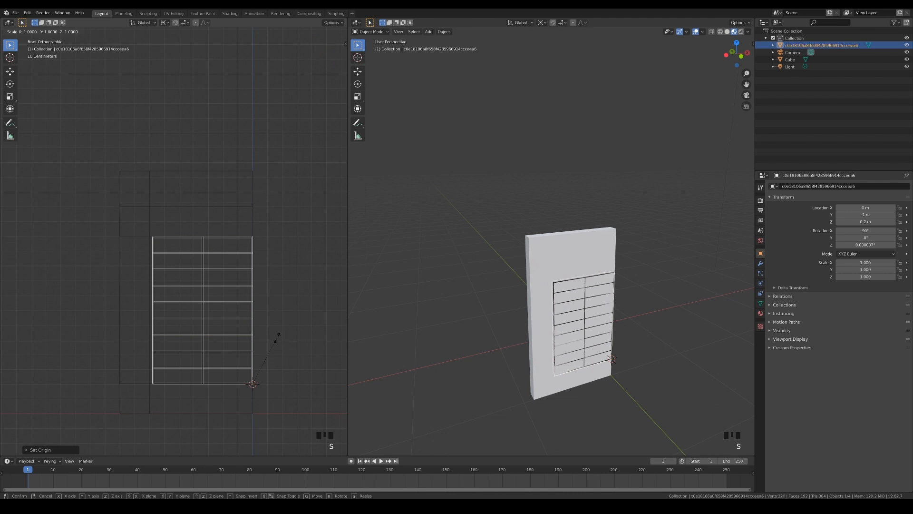
left_click(300, 336)
key("s")
key("z")
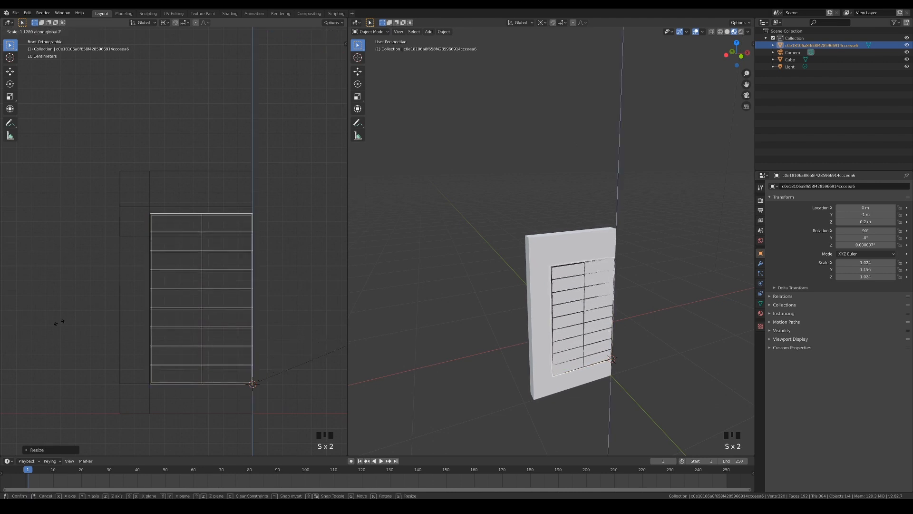
left_click(90, 317)
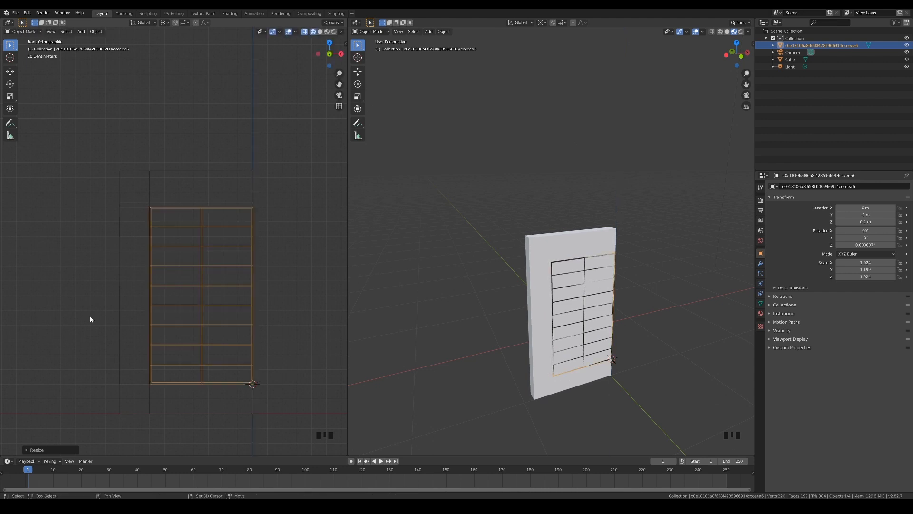
- Extrude the slab's two front faces covering the bookshelf backward to form a recess that exposes the books
left_click(231, 172)
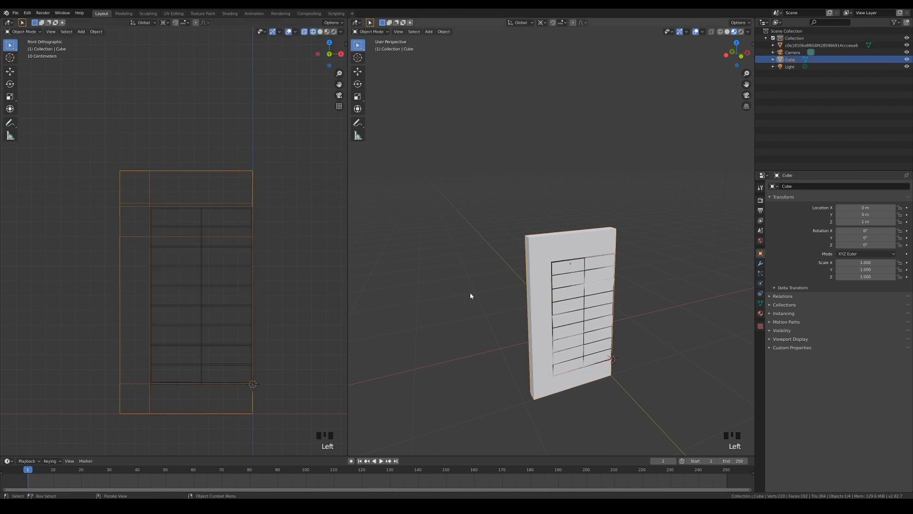
scroll(592, 326, "up", 3)
middle_click_drag(590, 329, 597, 184, "shift")
key("Tab")
key("3")
left_click(574, 161)
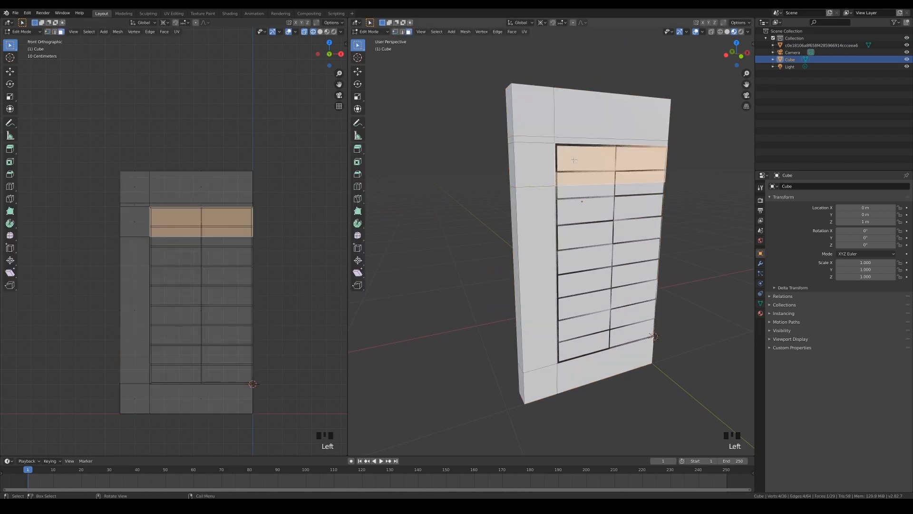
left_click(590, 205, "shift")
key("KP_7")
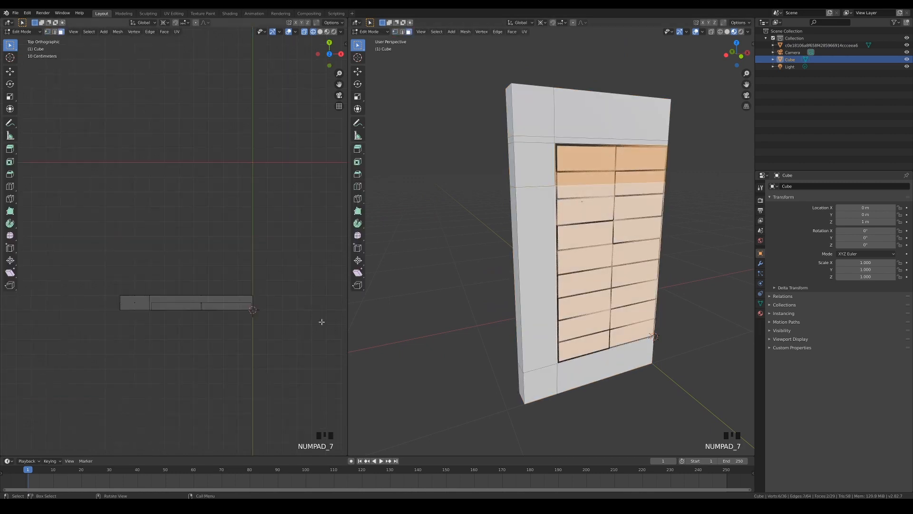
scroll(321, 322, "up", 3)
middle_click_drag(231, 376, 214, 309, "shift")
key("e")
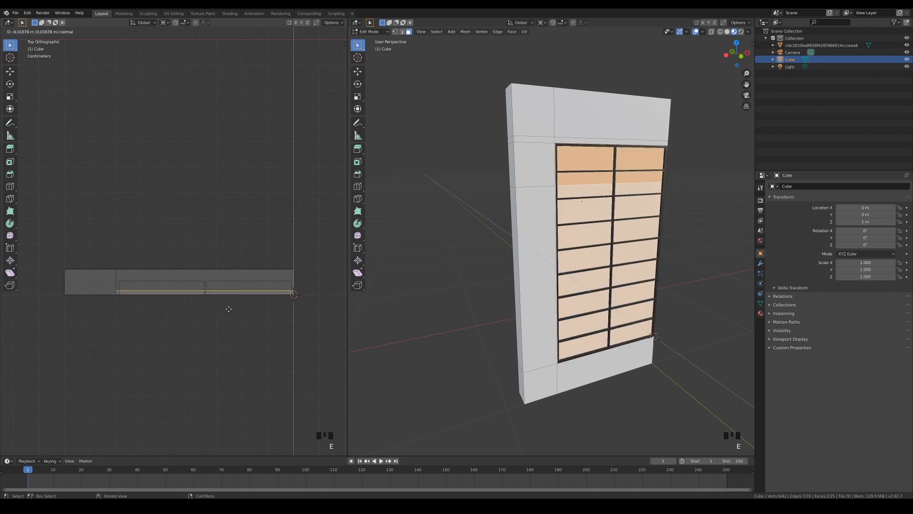
left_click(226, 297)
- Extrude the front faces of the slab's top band, upper outer block and bottom band forward together
left_click(543, 158)
left_click(536, 121, "shift")
left_click(548, 144, "shift")
left_click(547, 141)
left_click(542, 154, "shift")
left_click(532, 110, "shift")
left_click(575, 125, "shift")
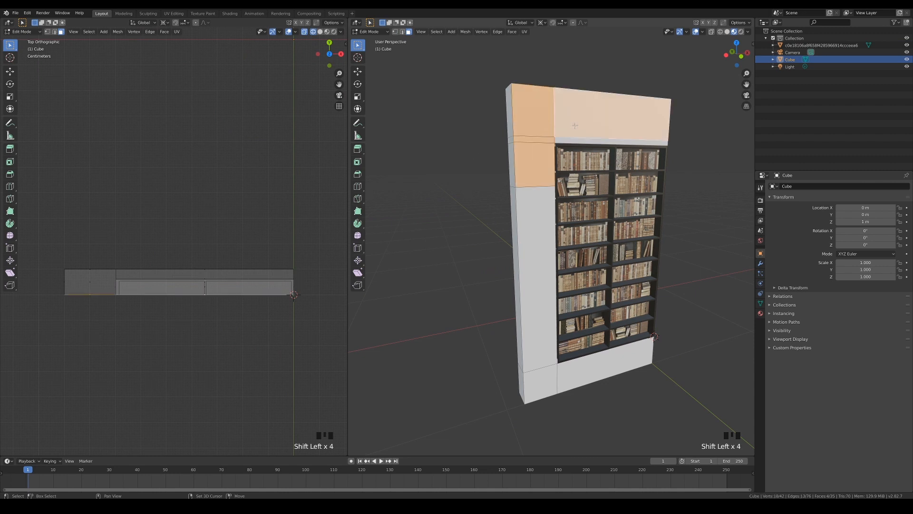
left_click(606, 142, "shift")
left_click(545, 398, "shift")
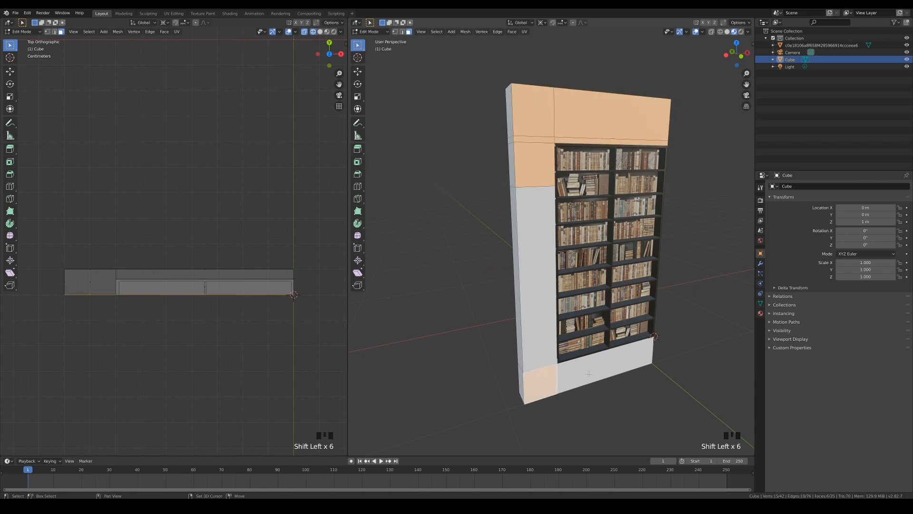
left_click(605, 373, "shift")
key("e")
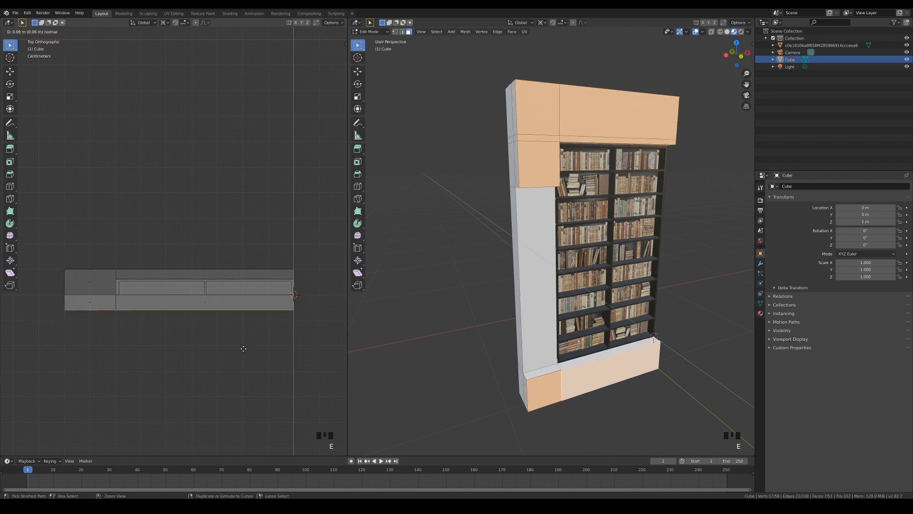
left_click(240, 356)
scroll(239, 356, "down", 1)
- Extrude the two front faces of the uppermost band forward by about 0.1 m to form a cornice
left_click(545, 110)
left_click(593, 113, "shift")
key("e")
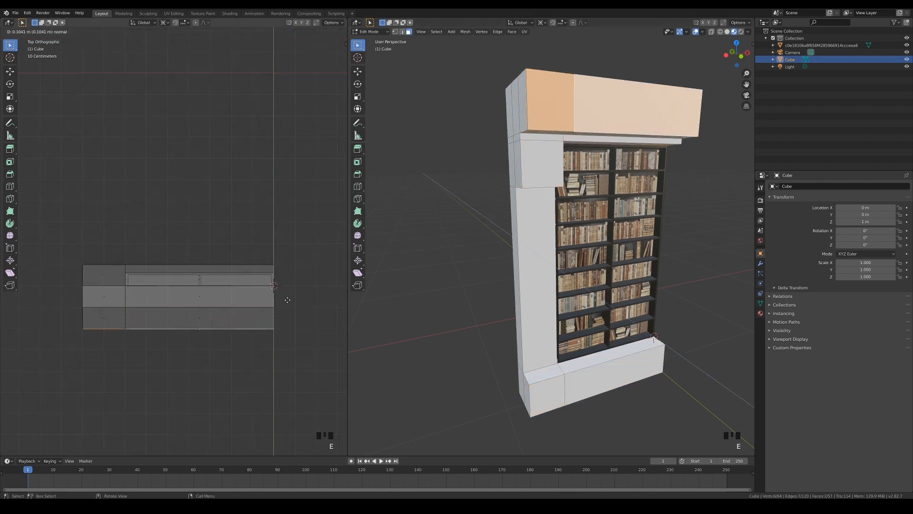
left_click(299, 297)
- Delete the faces along the surround's outer side and its inner center-line end
middle_click_drag(679, 270, 646, 279)
key("Tab")
key("Tab")
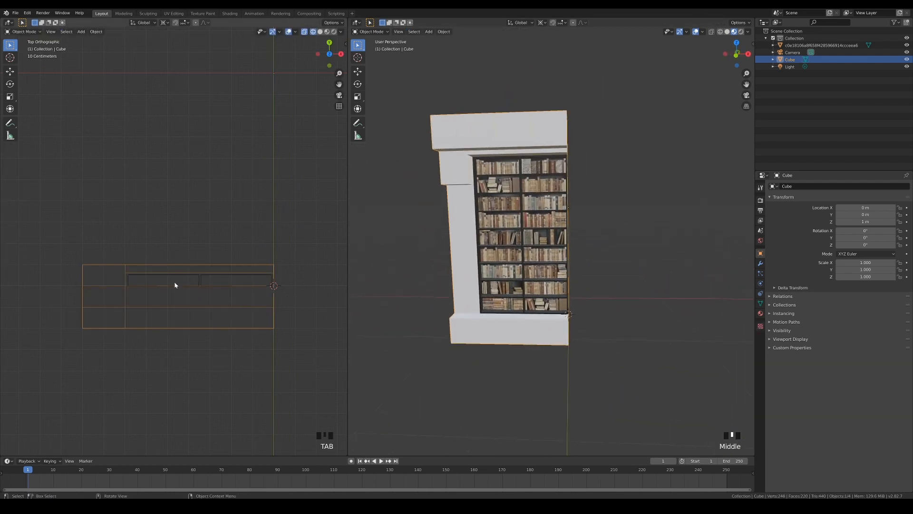
left_click_drag(54, 236, 96, 376)
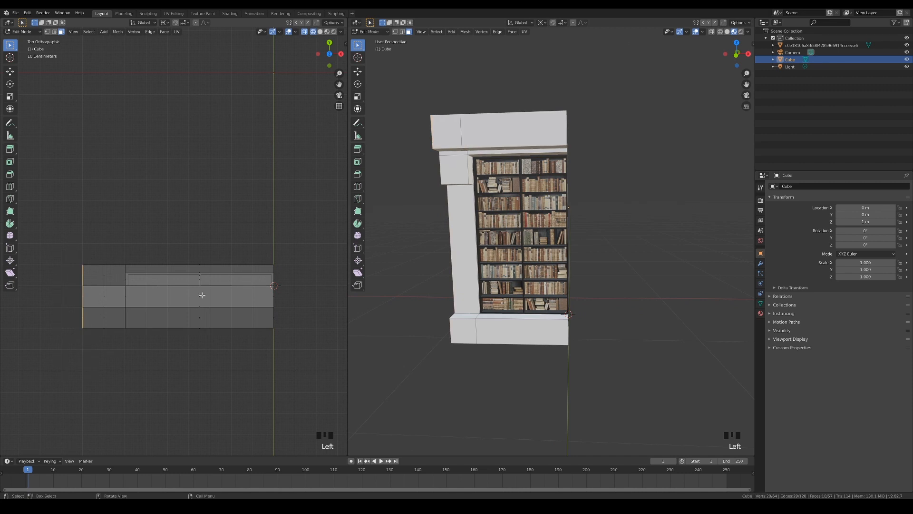
left_click_drag(268, 265, 299, 367, "shift")
middle_click_drag(590, 292, 634, 290)
key("x")
left_click(635, 292)
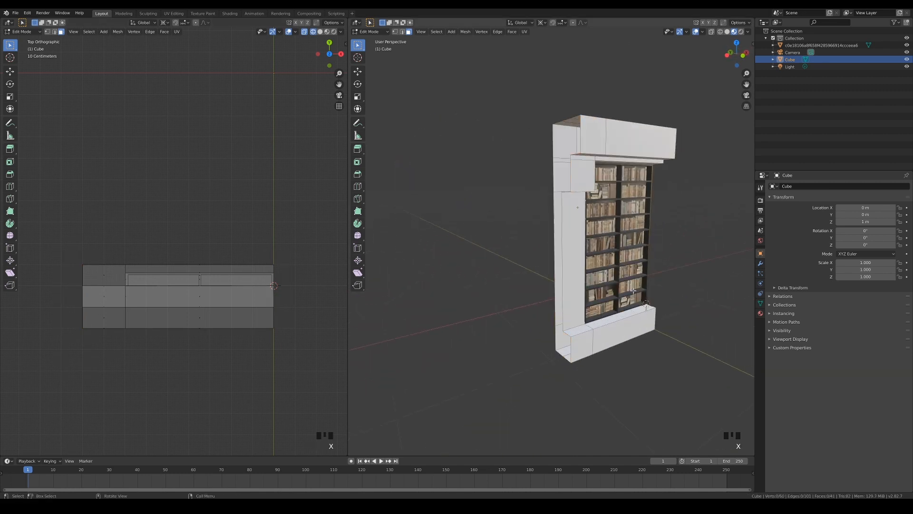
- Create a vertex group named Group_A from the upper front edge loop of the base
middle_click_drag(180, 341, 163, 309)
scroll(169, 310, "down", 2)
key("1")
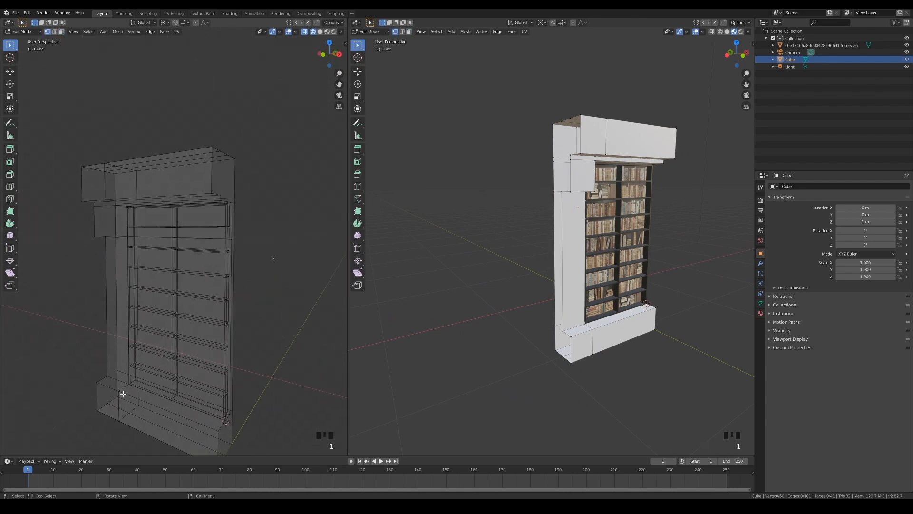
left_click(107, 380, "alt")
middle_click_drag(153, 336, 149, 295, "shift")
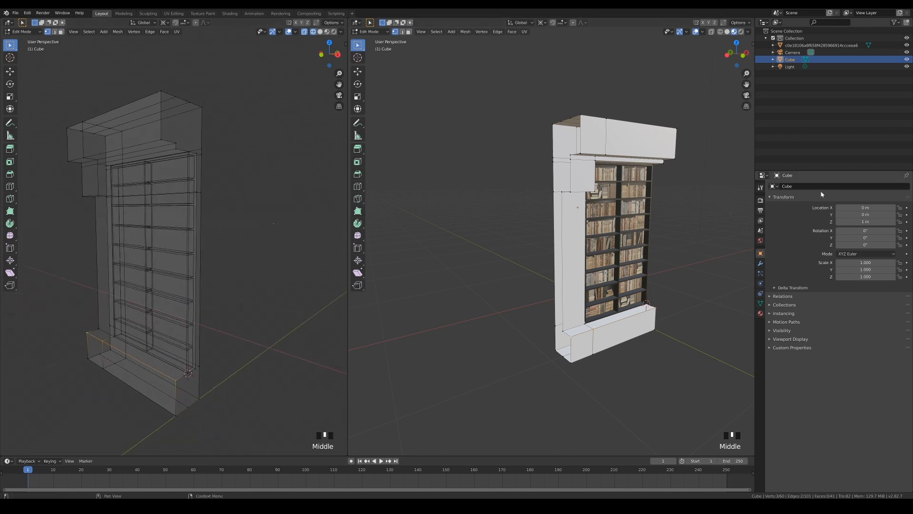
left_click(760, 302)
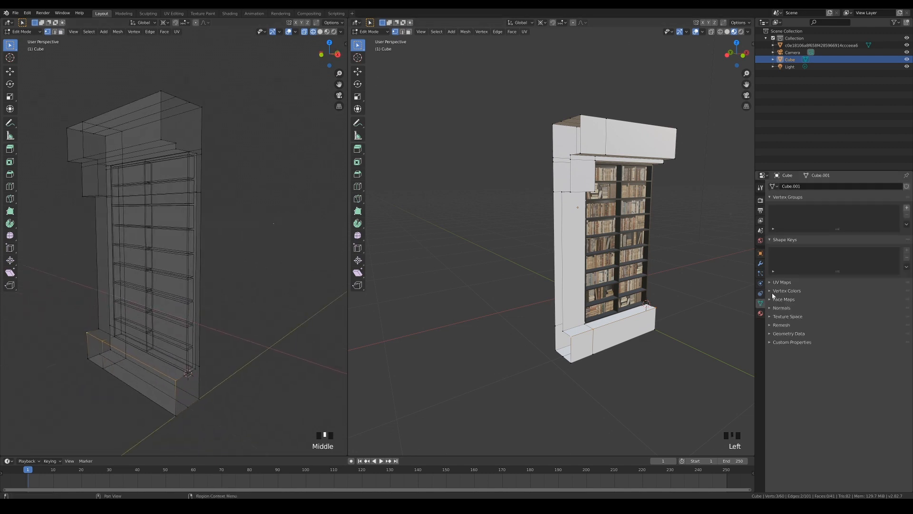
left_click(908, 208)
double_click(803, 209)
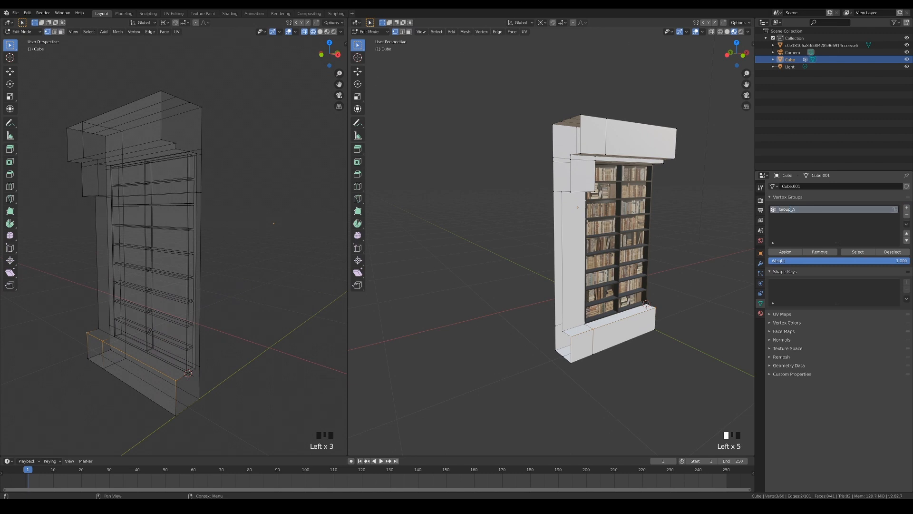
- Create a vertex group Group_B and assign the lower front edge of the upper outer block to it
left_click(98, 195, "alt")
left_click(907, 207)
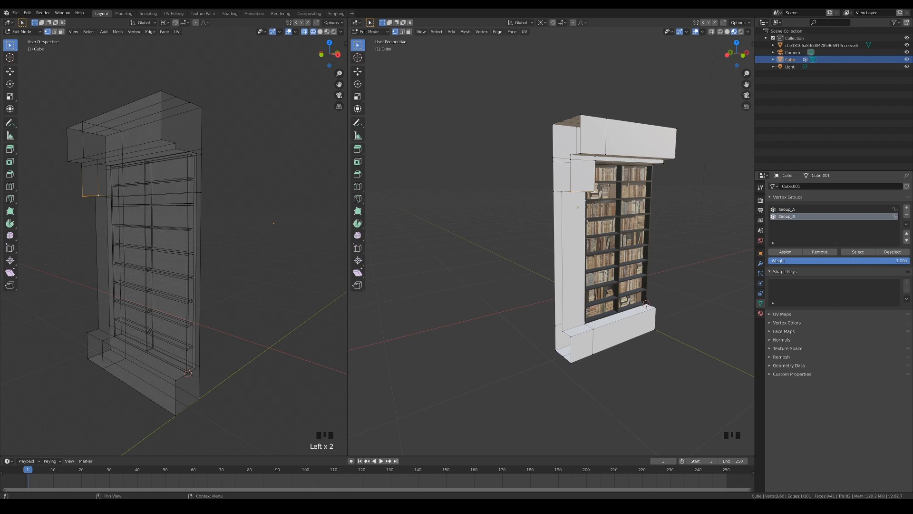
left_click(790, 253)
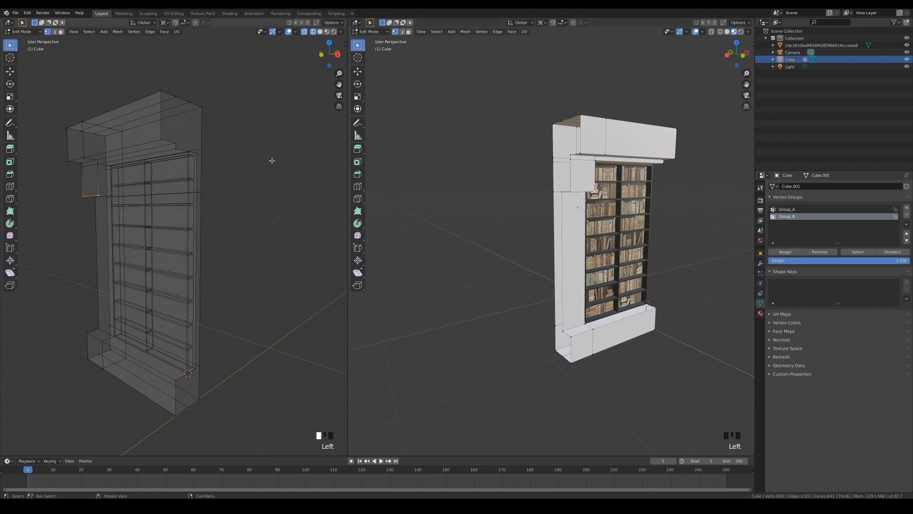
- Create a vertex group Group_C and assign the cornice's lower front edge loop to it
left_click(112, 151, "alt")
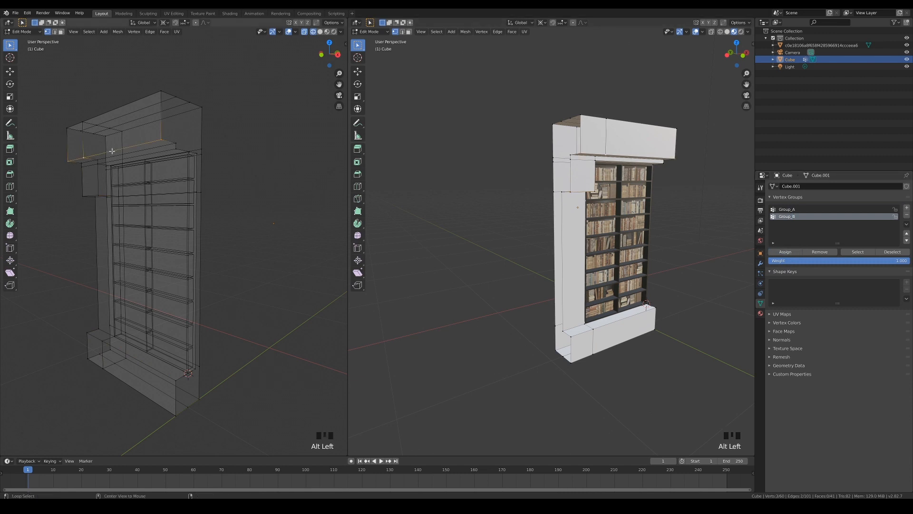
left_click(907, 208)
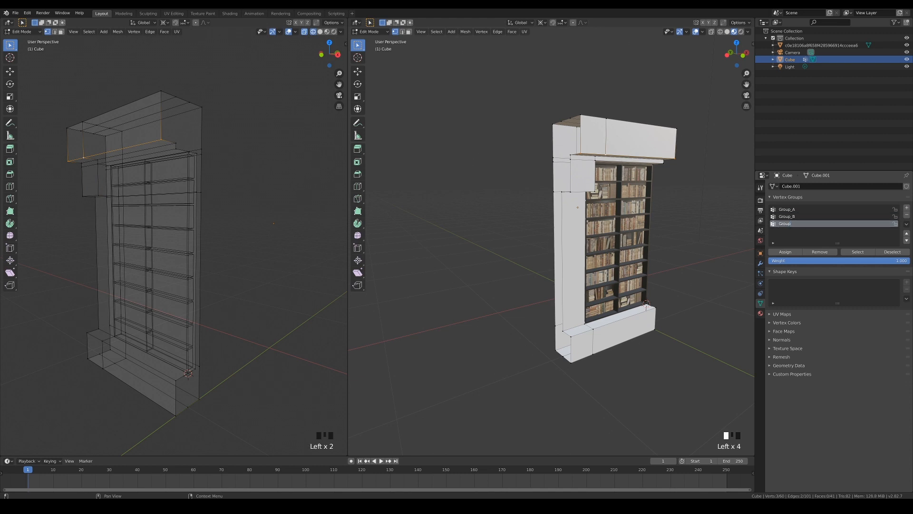
type("C")
key("Return")
left_click(787, 256)
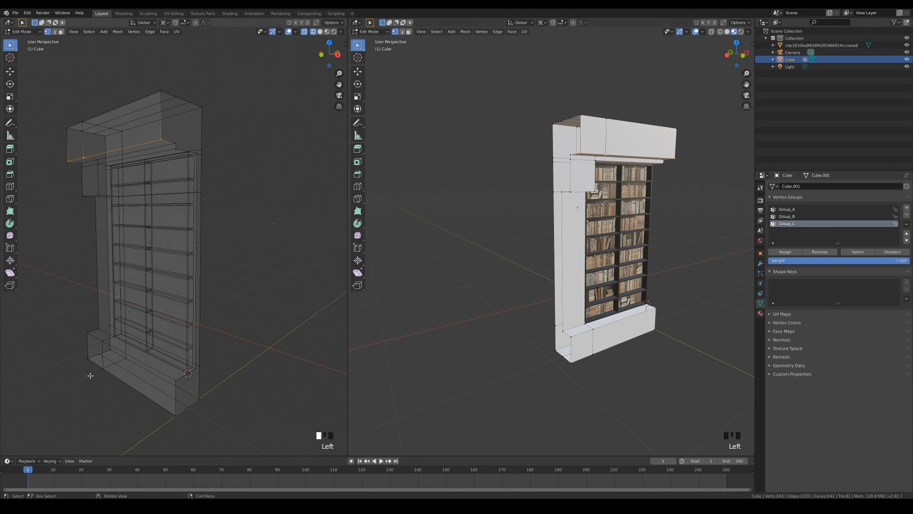
- Add a Bevel modifier to the surround and limit it to the vertex group Group_A
left_click(760, 262)
left_click(789, 187)
left_click_drag(782, 186, 771, 217)
left_click(891, 311)
left_click(811, 319)
left_click(788, 329)
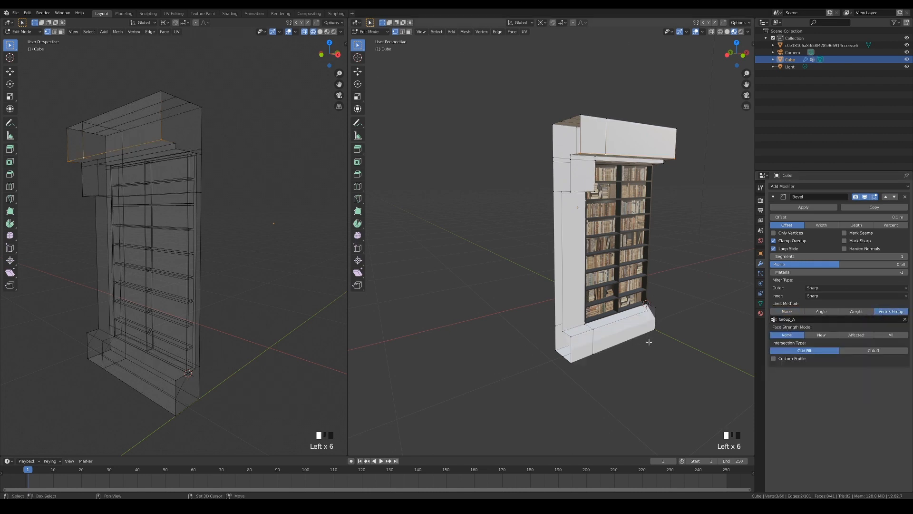
- Set the base bevel's segments to 20
scroll(614, 321, "up", 5)
middle_click_drag(630, 325, 639, 323)
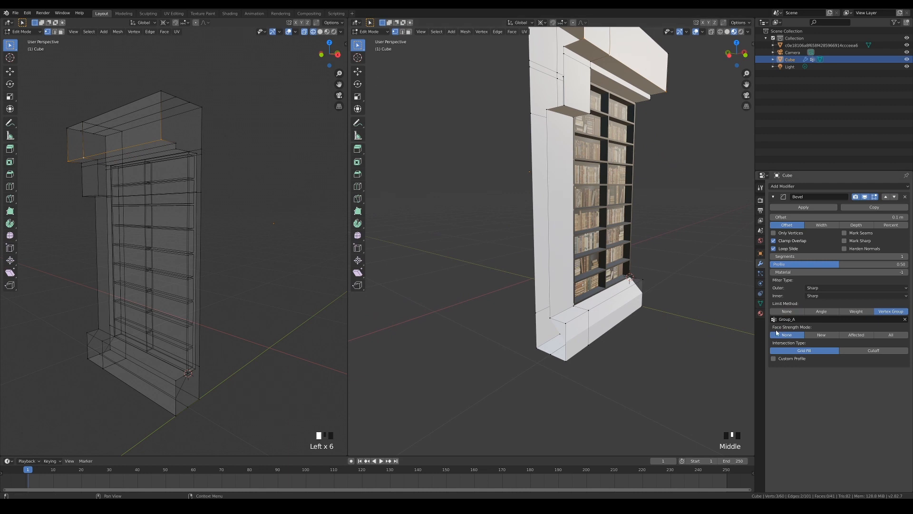
left_click(823, 256)
type("20")
key("Return")
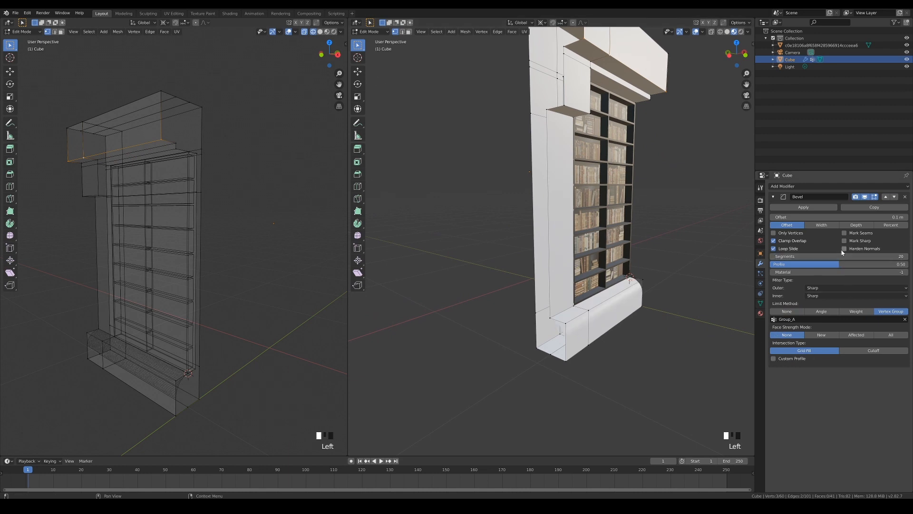
- Give the base bevel a custom profile with the Steps preset and reduce its offset to about 0.073 m
left_click(774, 358)
left_click(856, 367)
left_click(874, 405)
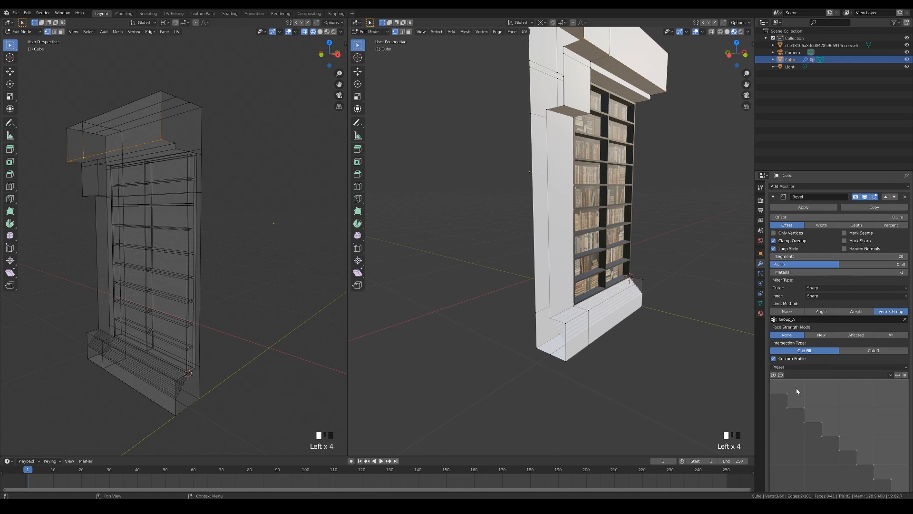
left_click_drag(820, 217, 797, 217, "shift")
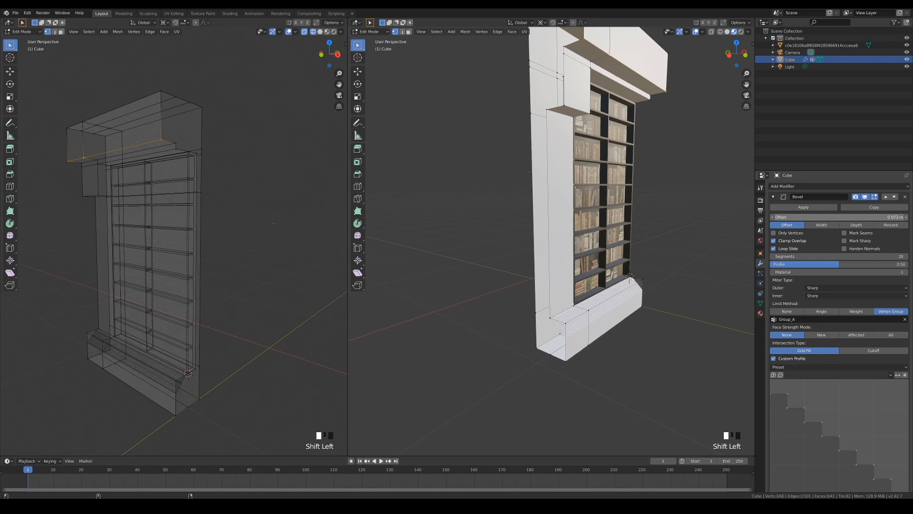
- Add a second Bevel modifier to the surround and limit it to the vertex group Group_B
middle_click_drag(713, 261, 747, 250)
left_click(774, 196)
left_click(804, 186)
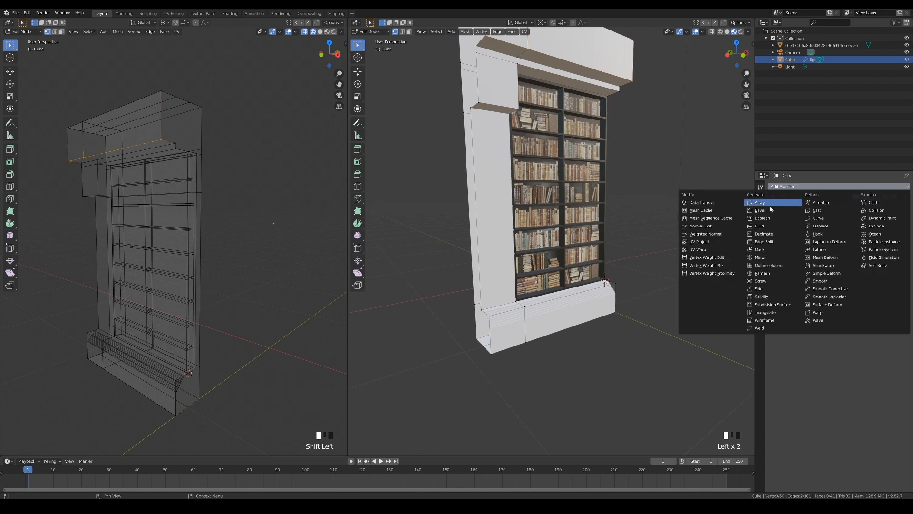
left_click(775, 213)
left_click(891, 323)
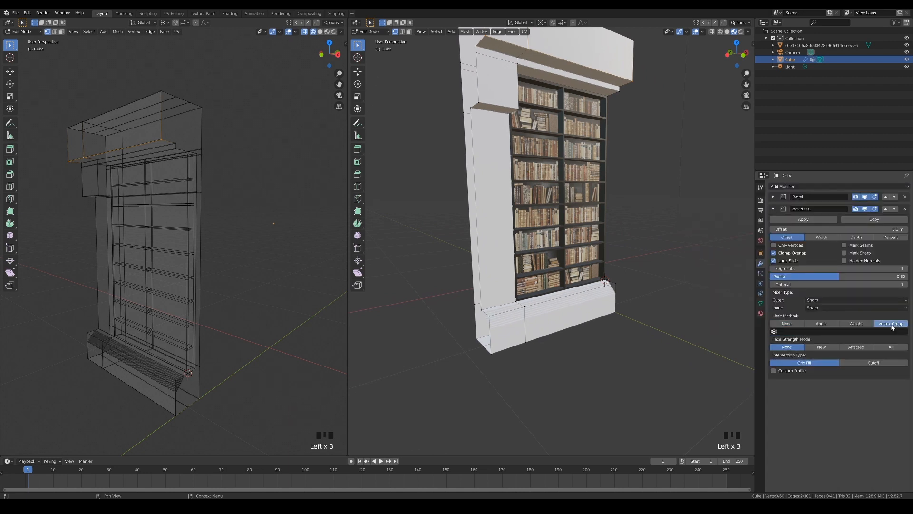
left_click(864, 331)
left_click(799, 349)
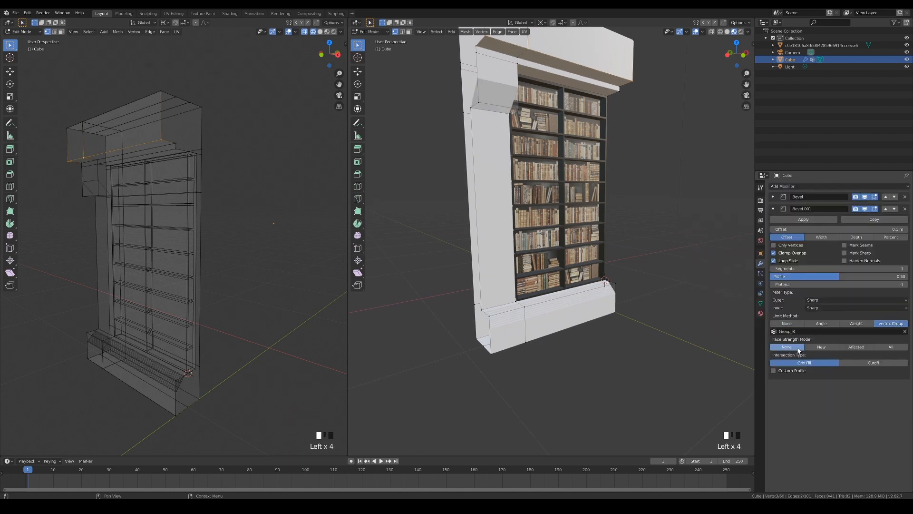
- Give the Group_B bevel 20 segments and a custom profile with the Cornice Moulding preset
left_click(774, 370)
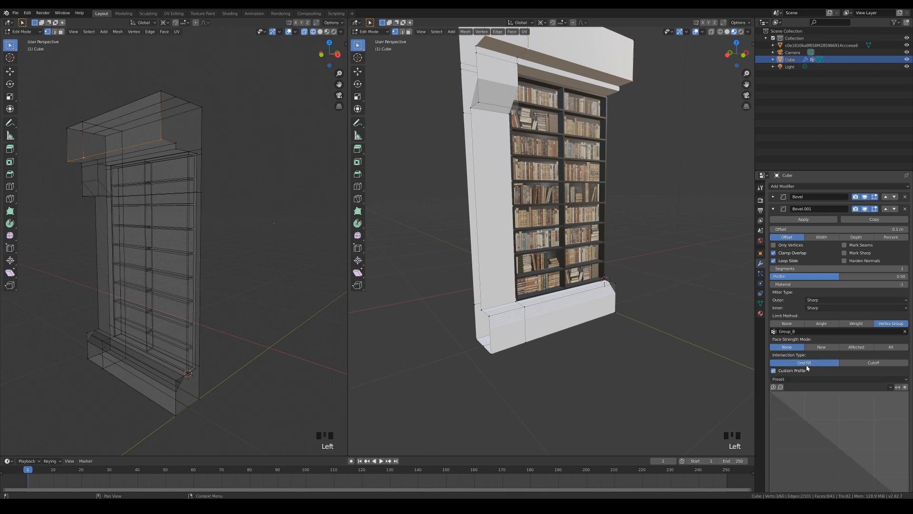
double_click(774, 269)
type("20")
key("Return")
scroll(868, 355, "down", 3)
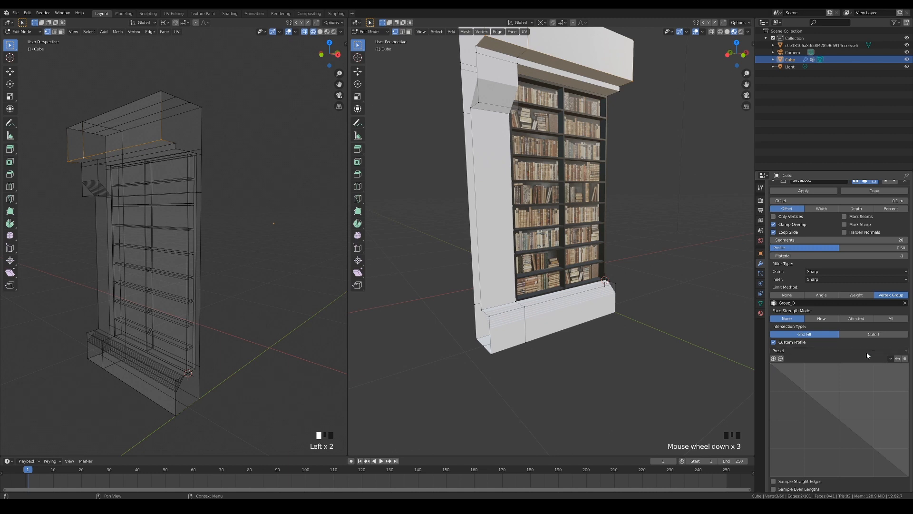
left_click(867, 351)
left_click(878, 379)
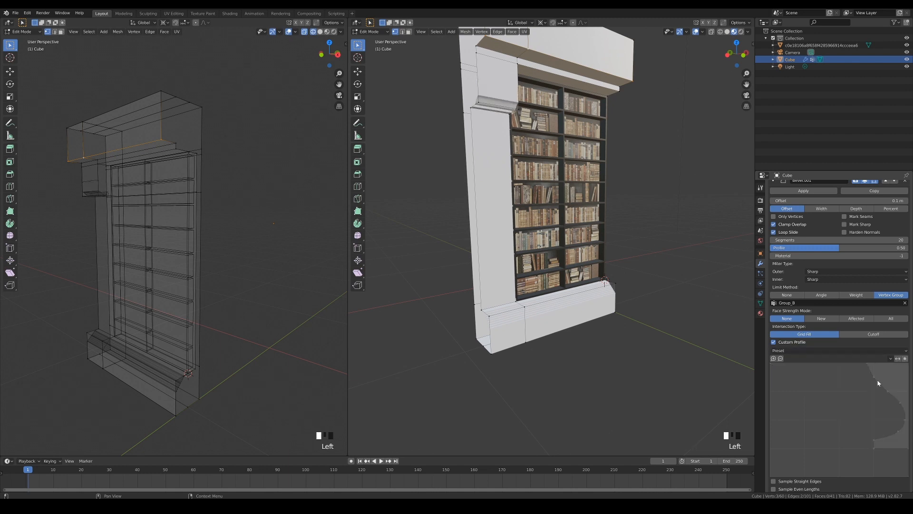
left_click(856, 350)
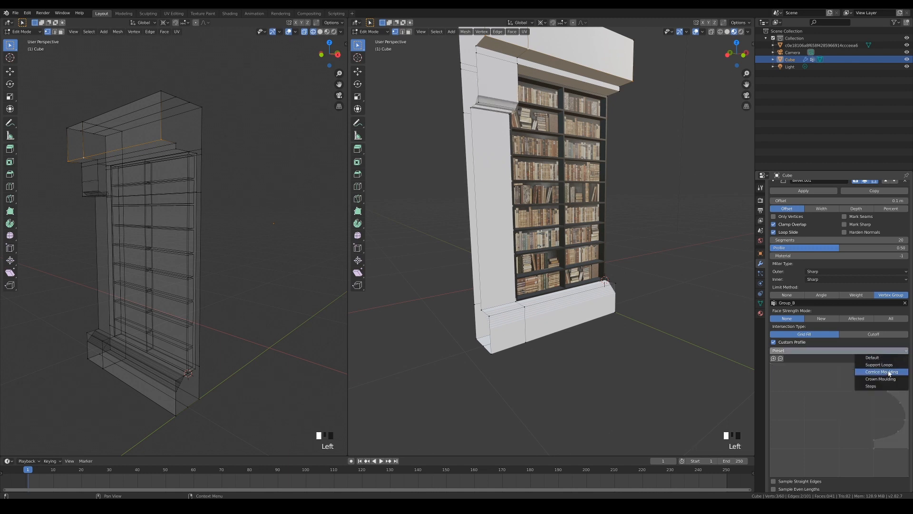
left_click(880, 371)
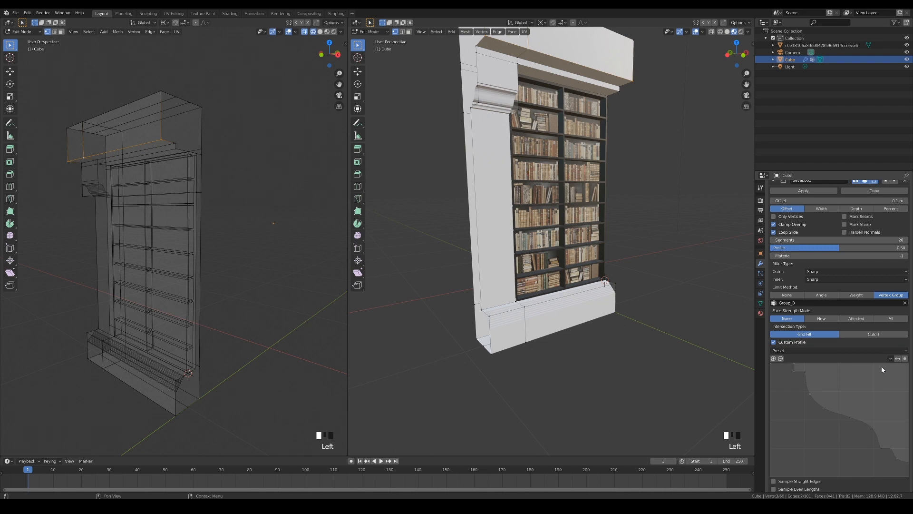
- Raise the lower front edge of the pilaster's capital about 0.09 m along Z, and fine-tune its height slightly downward
mouse_move(88, 195)
middle_mouse_down()
mouse_move(76, 197)
mouse_move(95, 197)
middle_mouse_up()
left_click(94, 197, "alt")
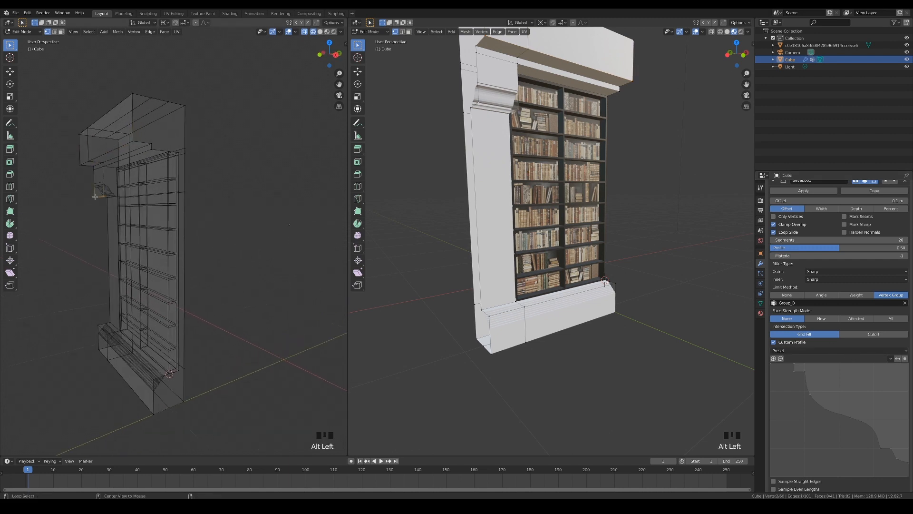
key("g")
key("z")
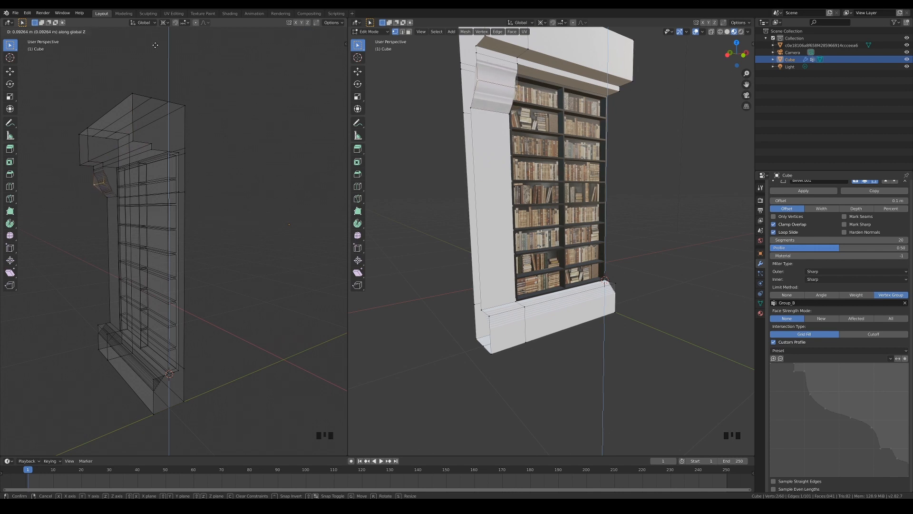
left_click(158, 41)
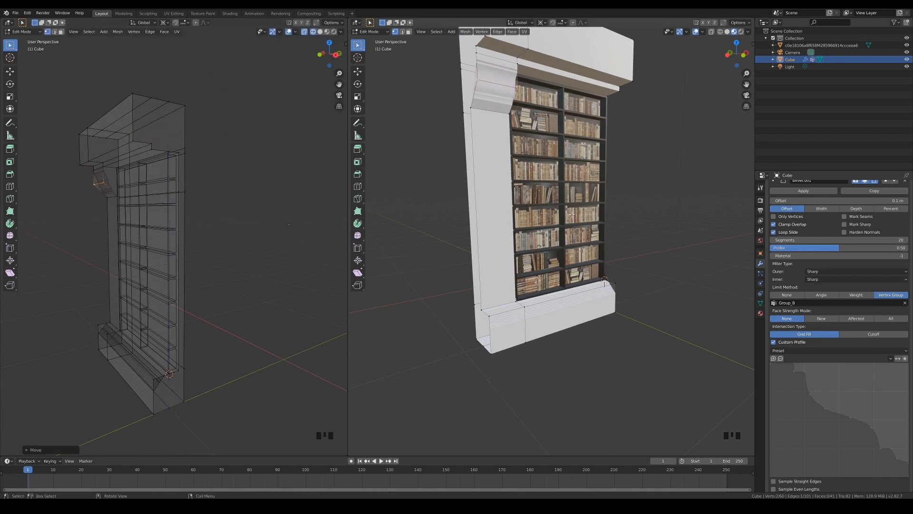
key("g")
key("z")
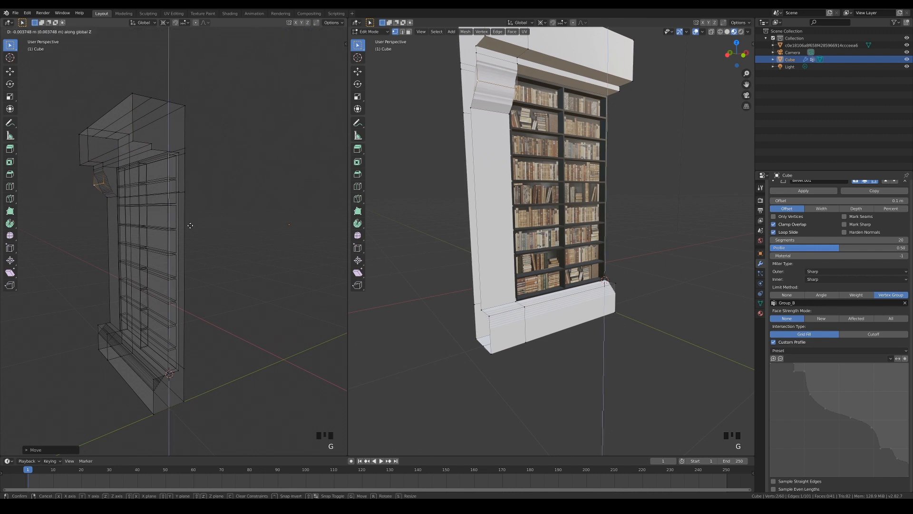
left_click(190, 233)
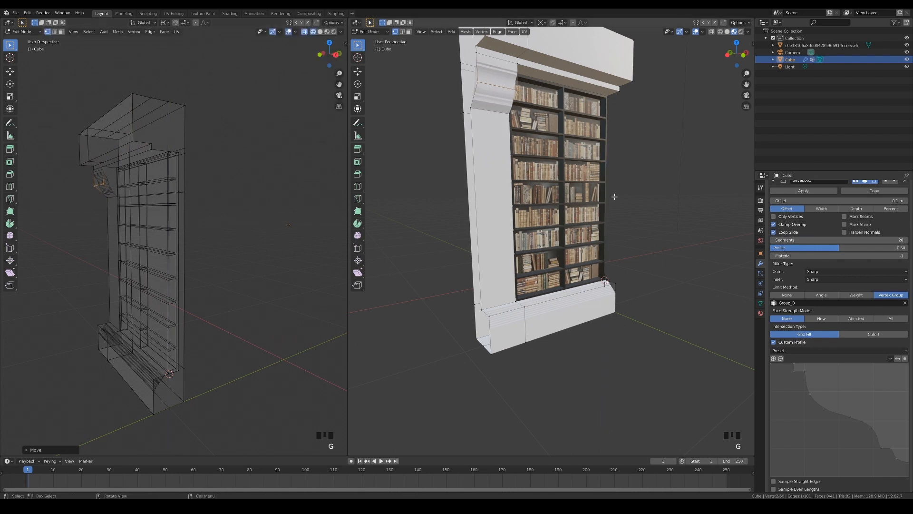
- Leave Edit Mode and add a third Bevel modifier to the surround, limited to the vertex group Group_C
key("Tab")
scroll(623, 204, "down", 3)
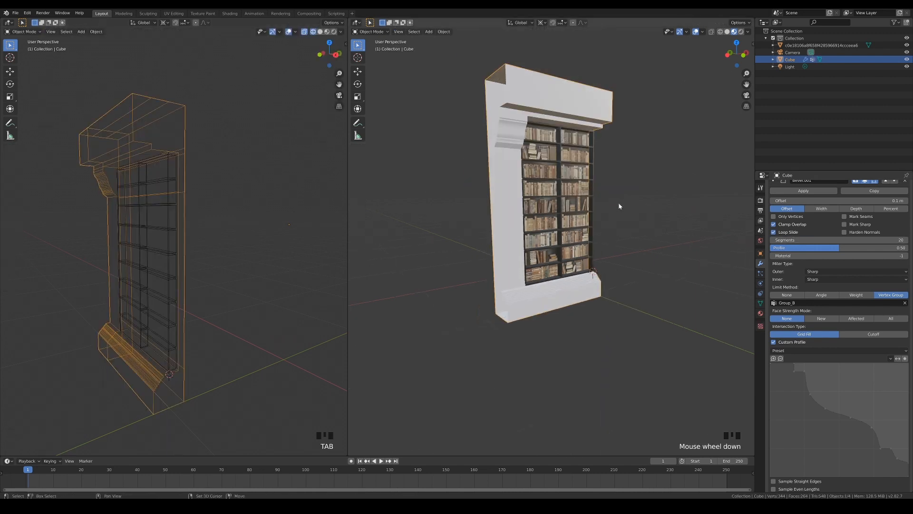
scroll(782, 201, "up", 2)
left_click(782, 200)
left_click(798, 186)
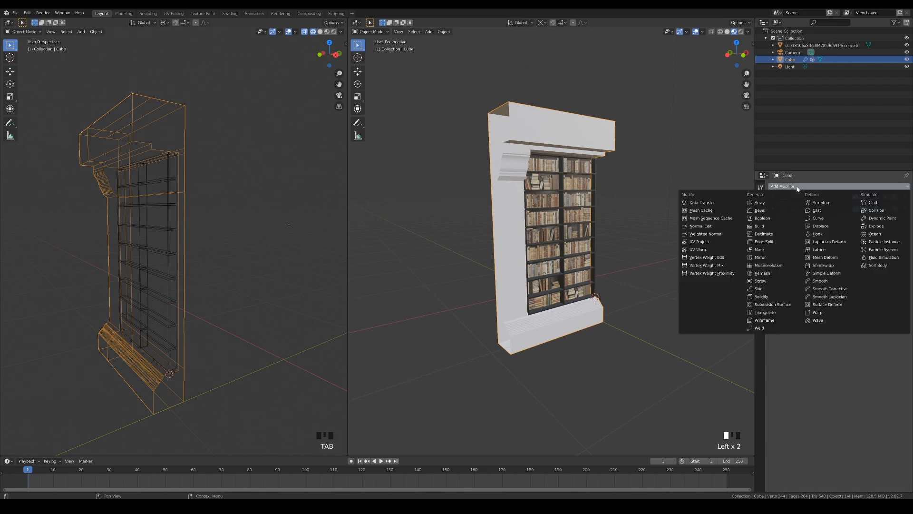
left_click(762, 212)
left_click(891, 336)
left_click(808, 343)
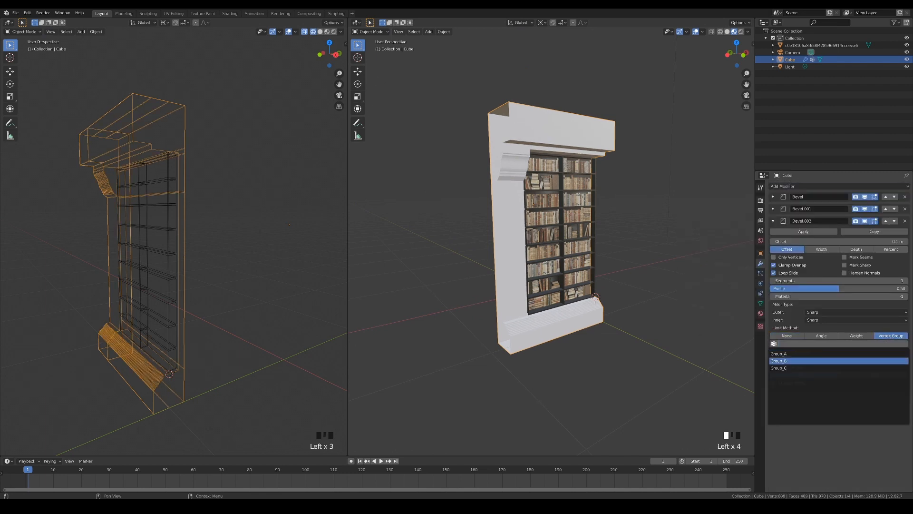
left_click(800, 367)
- Give the Group_C bevel 20 segments and a custom profile with the Crown Moulding preset, and reverse the profile's path
left_click(774, 383)
left_click(775, 281)
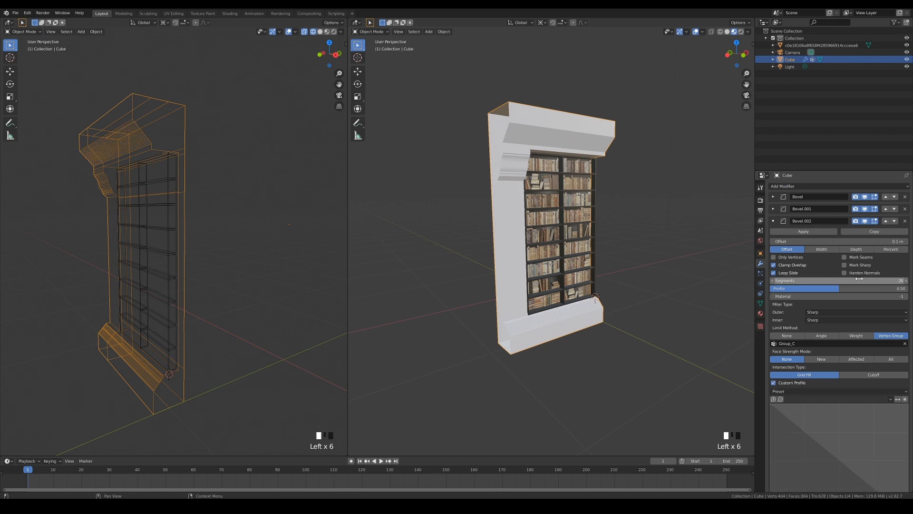
scroll(900, 375, "down", 2)
left_click(901, 373)
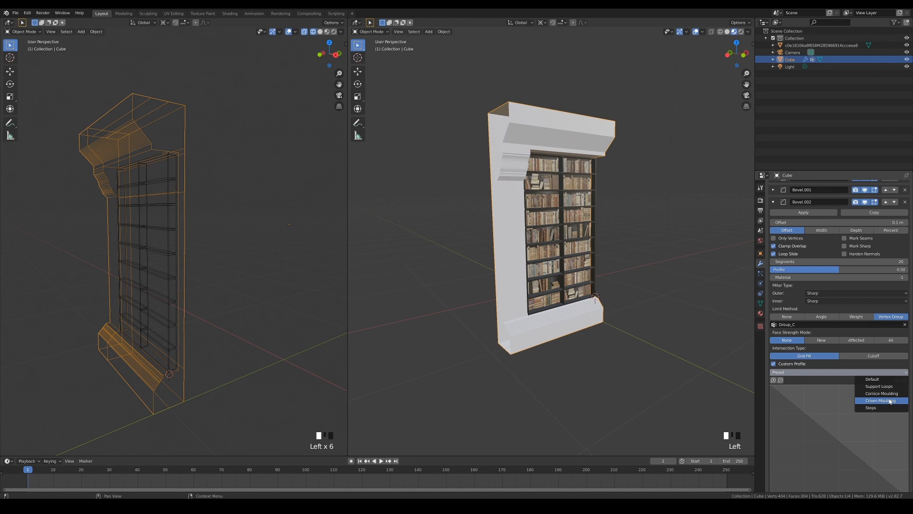
left_click(890, 401)
left_click(898, 380)
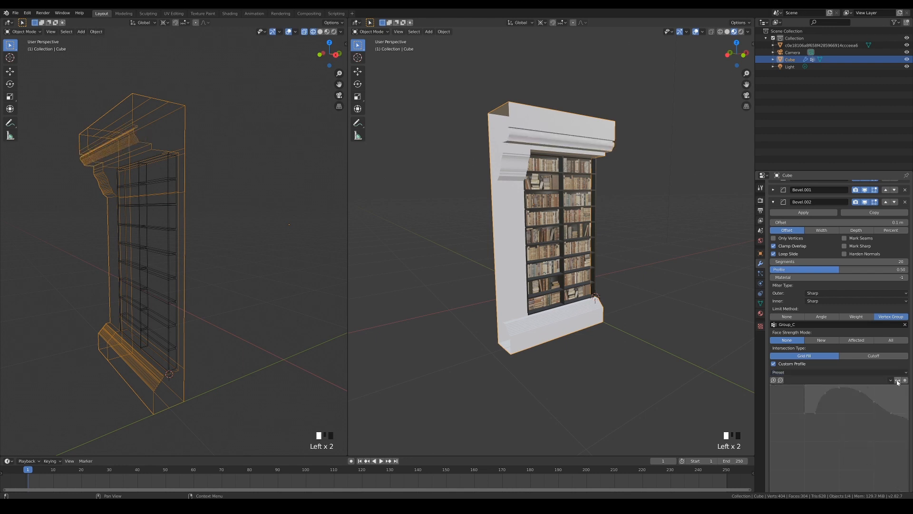
- Shade the surround smooth and clear the selection
middle_click_drag(592, 329, 596, 327)
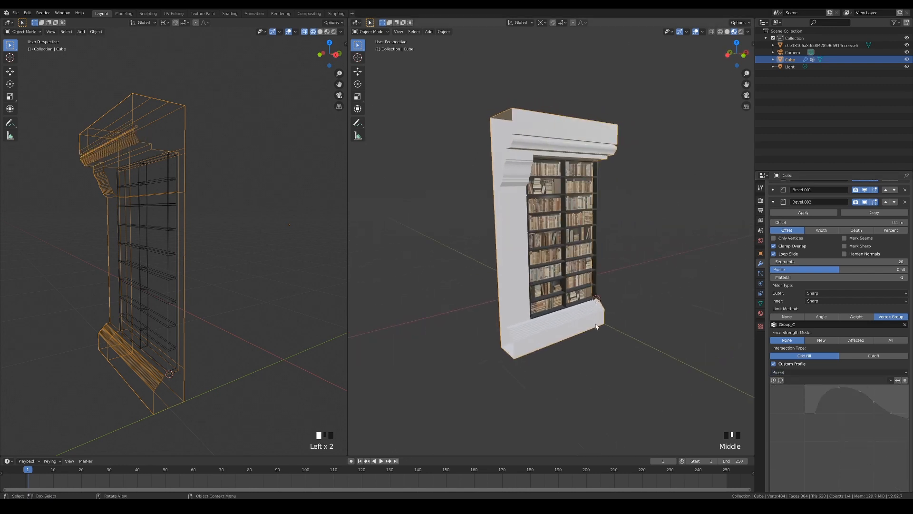
right_click(572, 136)
left_click(574, 116)
key("q")
left_click(574, 119)
left_click(637, 244)
- Add a Mirror modifier on the X axis to the surround and another to the bookshelf
middle_click_drag(644, 253, 619, 252)
left_click(773, 202)
left_click(803, 187)
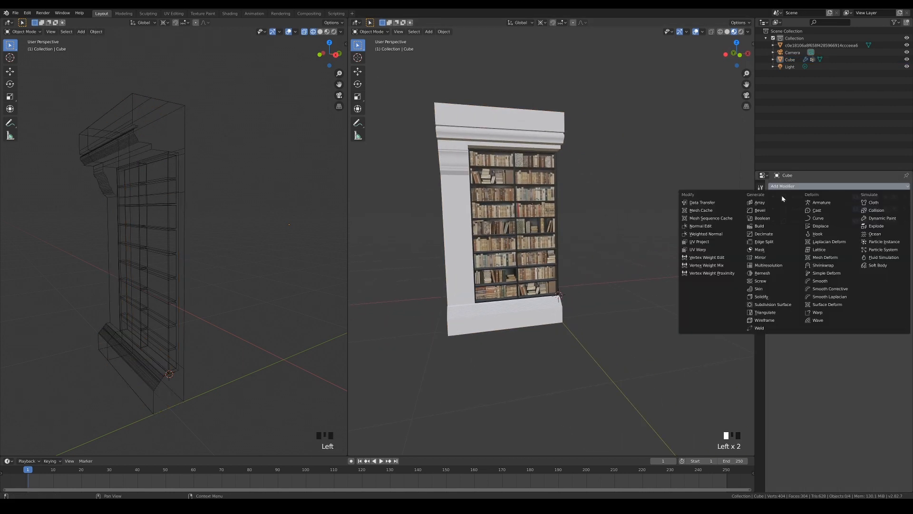
left_click(765, 260)
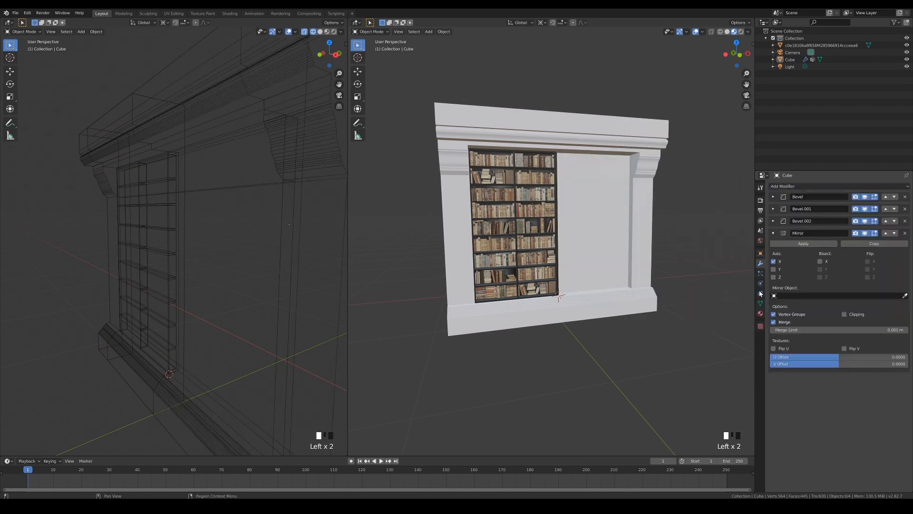
left_click(538, 231)
left_click(797, 186)
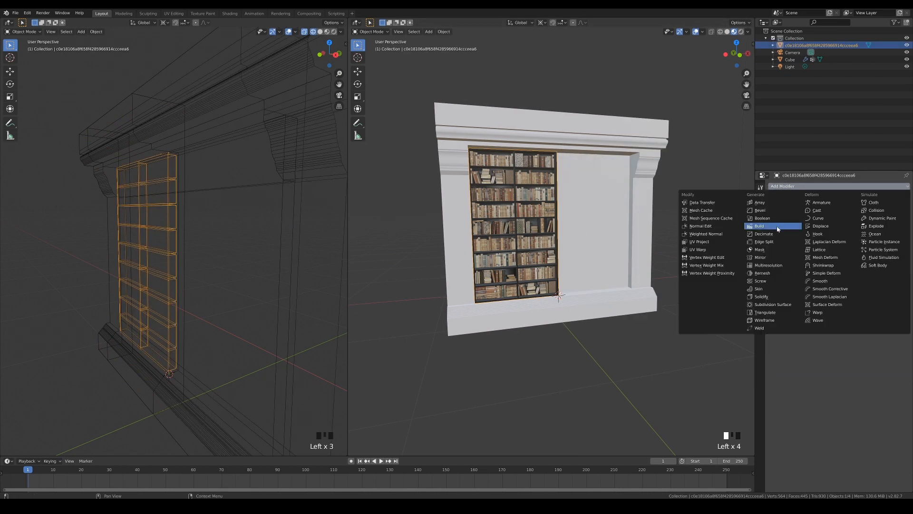
left_click(767, 257)
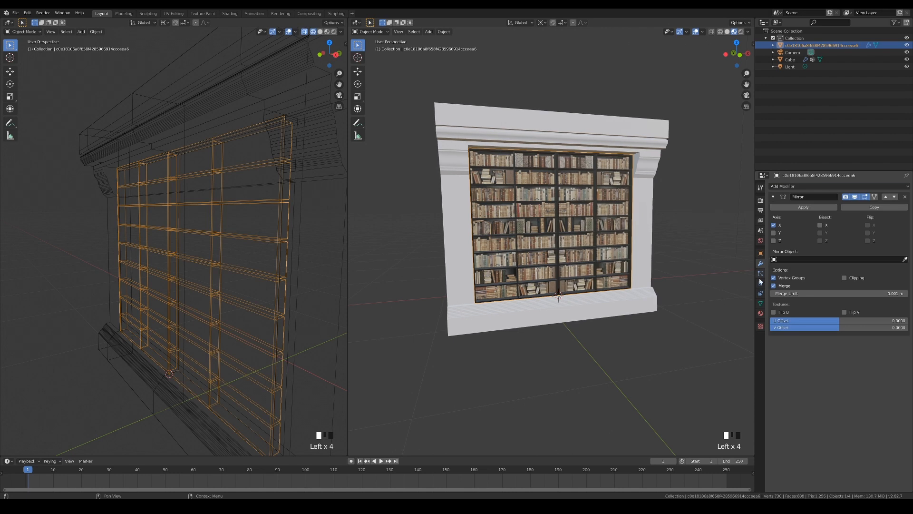
- Shift the mirrored books' texture by setting the bookshelf mirror's U offset to about 0.335, and deselect the bookshelf
middle_click_drag(699, 302, 678, 297)
middle_click_drag(618, 281, 630, 320, "shift")
scroll(629, 319, "up", 1)
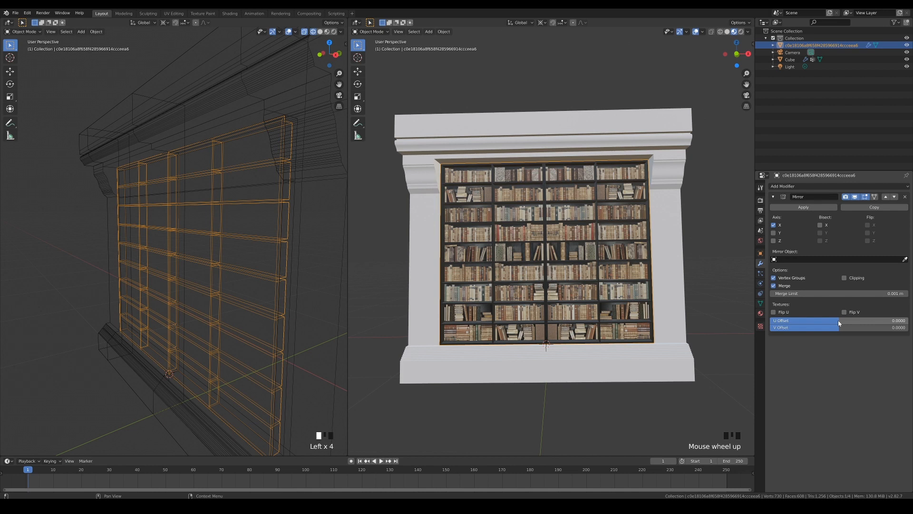
left_click_drag(839, 320, 861, 320)
middle_click_drag(709, 347, 786, 334)
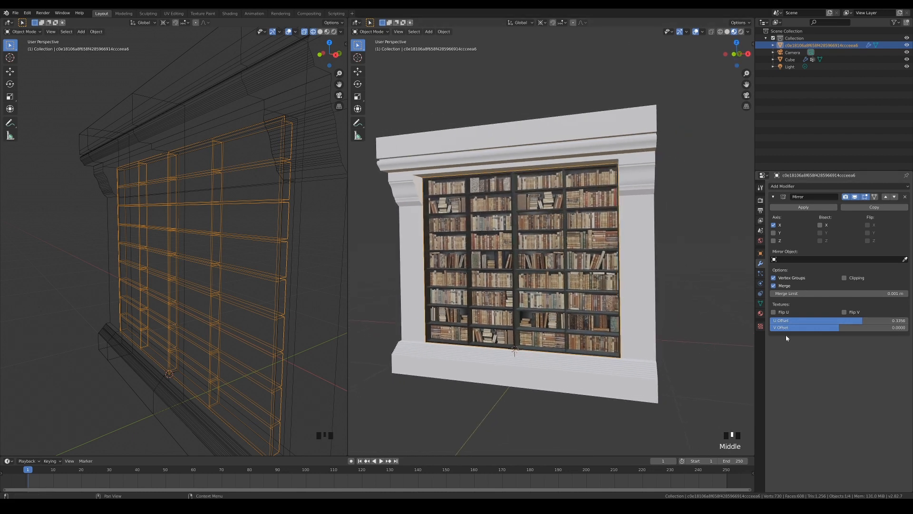
left_click_drag(860, 320, 860, 320, "shift")
middle_click_drag(659, 358, 693, 359)
left_click(724, 306)
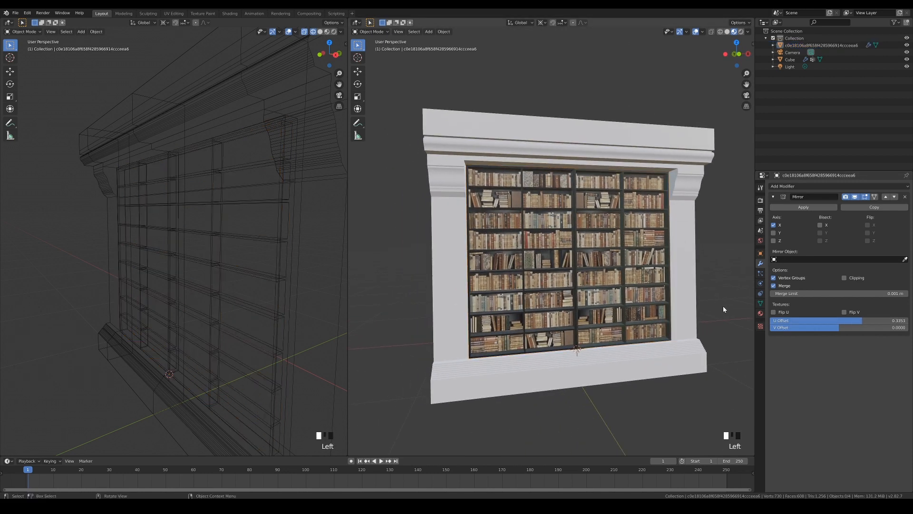
- Parent the bookshelf to the surround
scroll(698, 316, "down", 3)
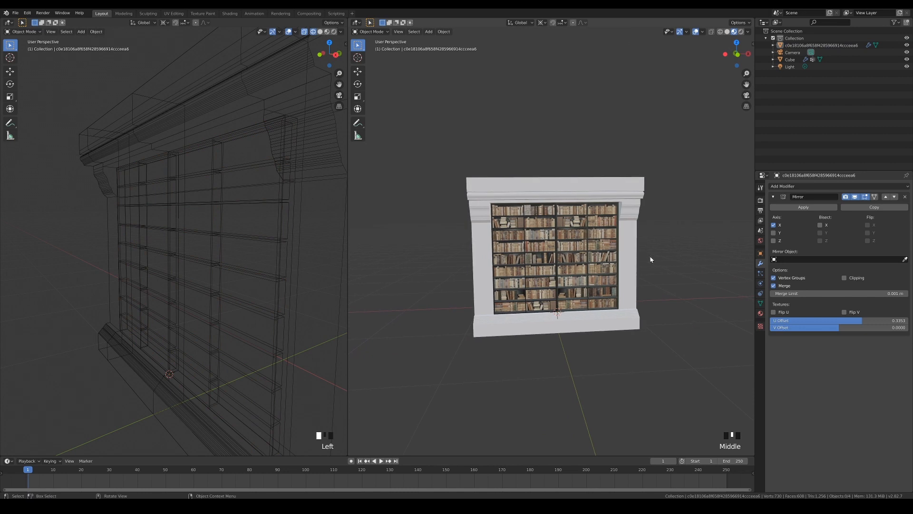
middle_click_drag(651, 260, 659, 261)
left_click(564, 243)
left_click(585, 206, "shift")
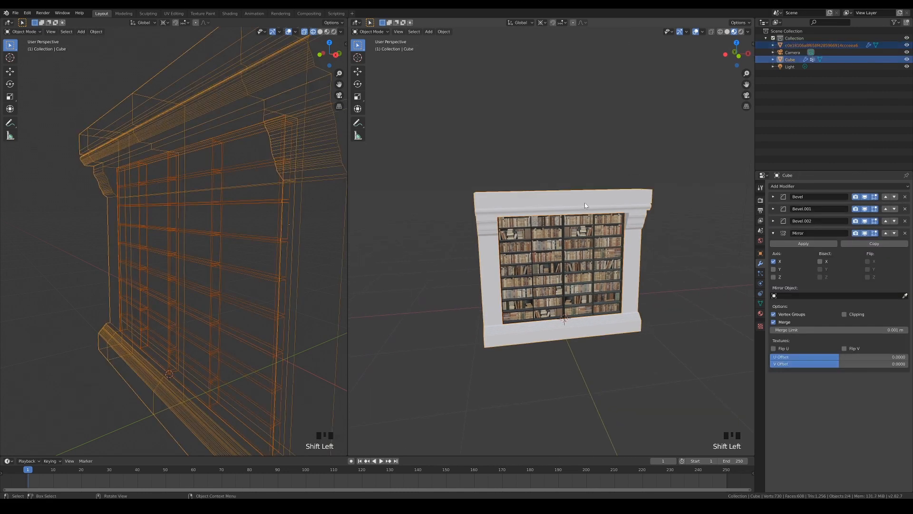
key("ctrl+p")
left_click(585, 205)
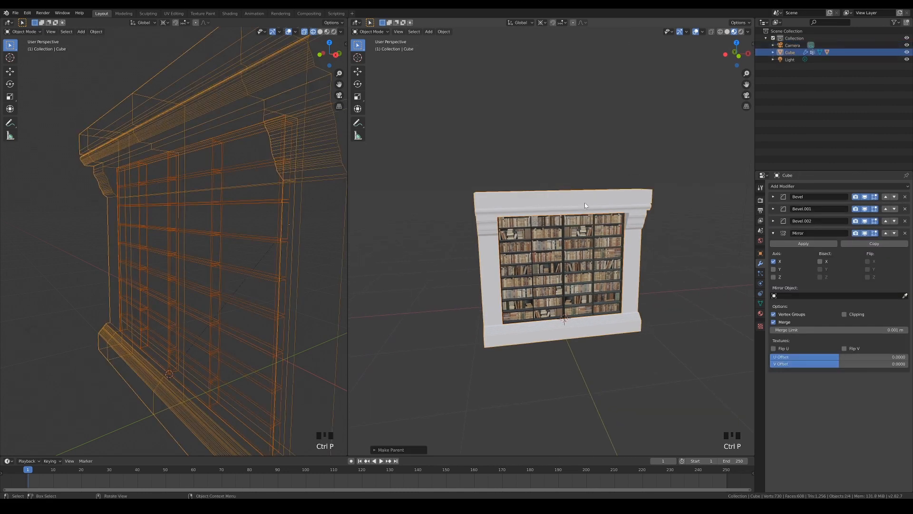
- Move the bookshelf and surround into a new collection named SHELF, and clear the selection
key("m")
left_click(640, 225)
type("SHELF")
left_click(640, 225)
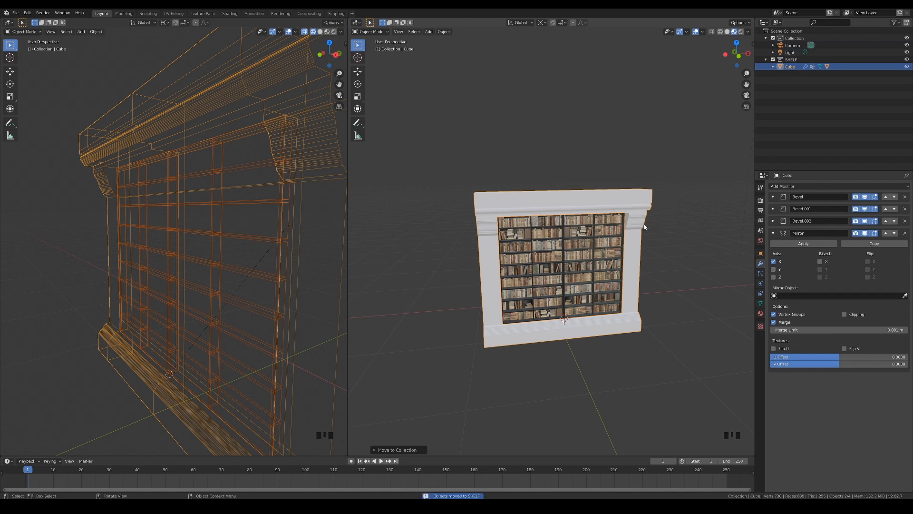
left_click(649, 170)
- Reset the 3D cursor to the world origin and add a collection instance of SHELF there
middle_click_drag(230, 197, 285, 238)
middle_click_drag(447, 239, 613, 236)
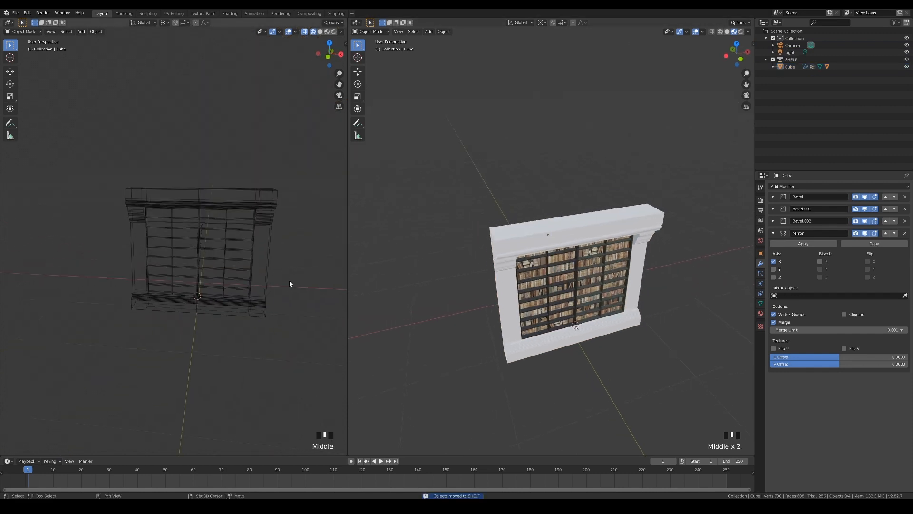
key("shift+s")
left_click(235, 306)
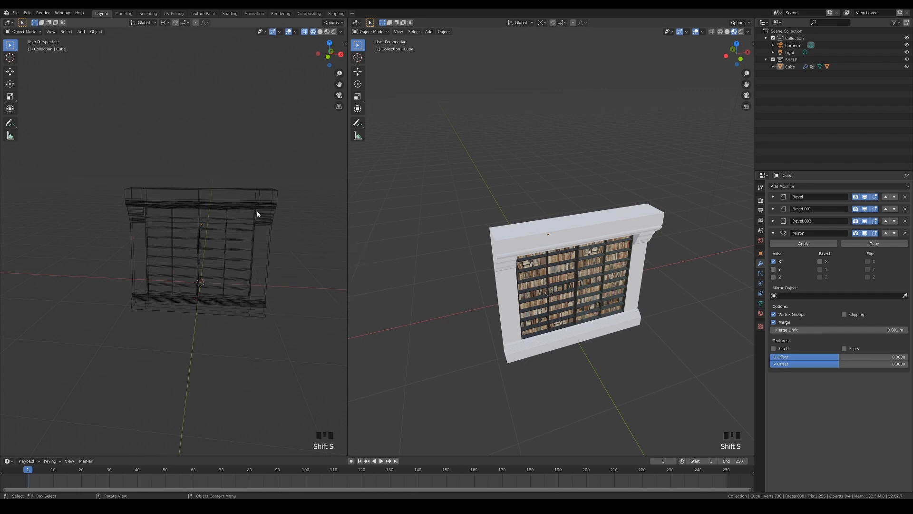
key("shift+a")
mouse_move(261, 155)
left_click(328, 163)
- Rotate the SHELF instance -90° about Z in top view so it stands perpendicular to the original bookshelf
mouse_move(244, 190)
middle_mouse_down()
mouse_move(249, 212)
mouse_move(255, 204)
middle_mouse_up()
key("KP_7")
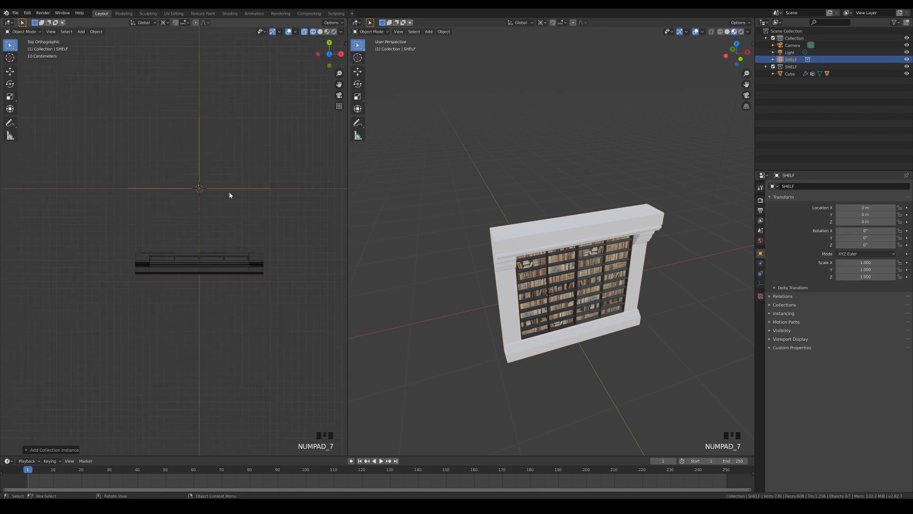
key("r")
left_click(229, 216)
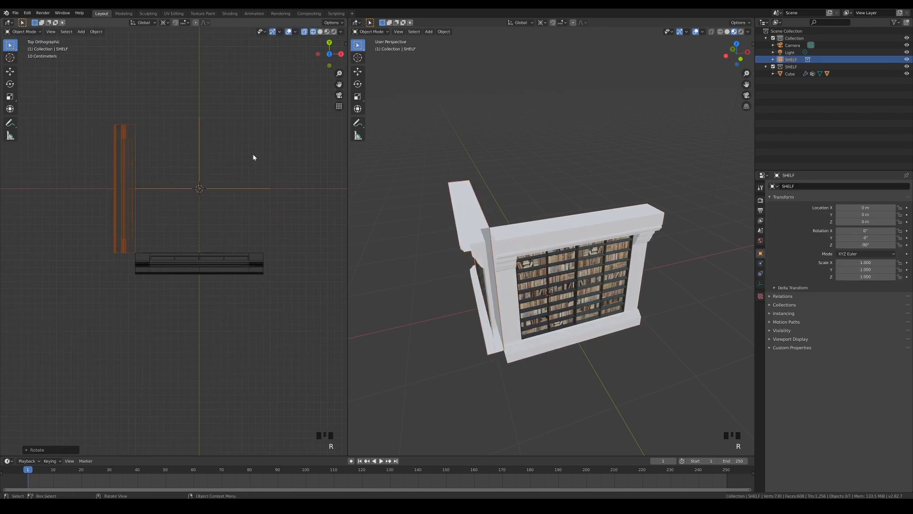
- Duplicate the rotated SHELF instance twice in place, turning each copy a further 90° about Z, to close the four-sided arrangement
key("shift+d")
right_click(252, 157)
key("r")
left_click(252, 224)
key("shift+d")
right_click(241, 204)
key("r")
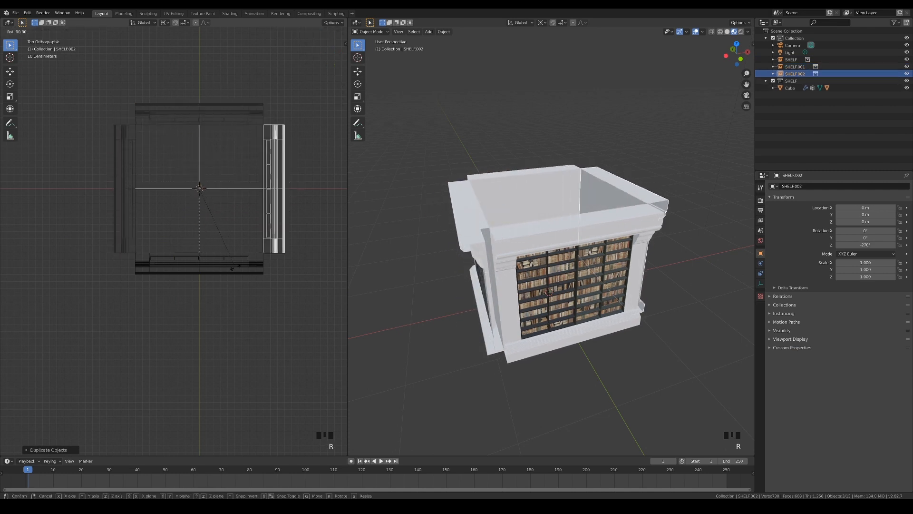
left_click(279, 265)
- Open the original bookshelf surround for mesh editing and snap the 3D cursor to its inner corner where it meets the neighbouring shelf
middle_click_drag(523, 281, 548, 286)
left_click(532, 281)
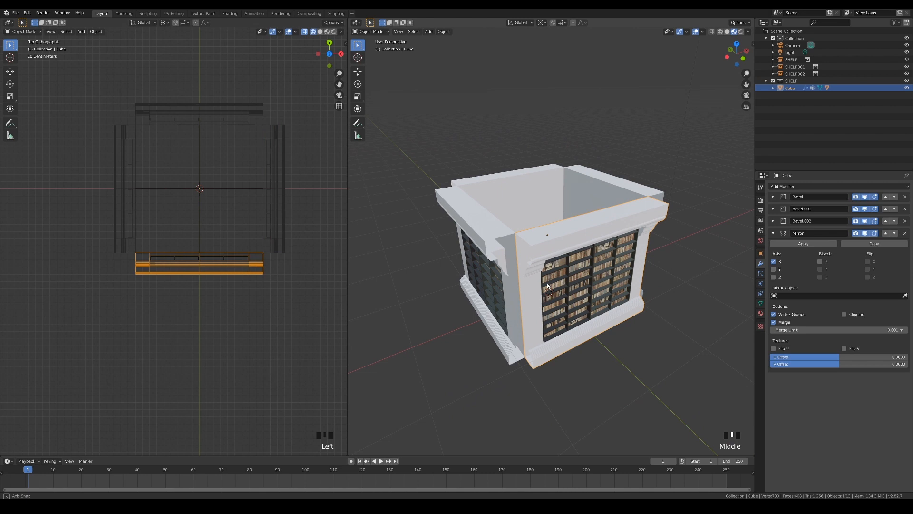
scroll(214, 316, "up", 2)
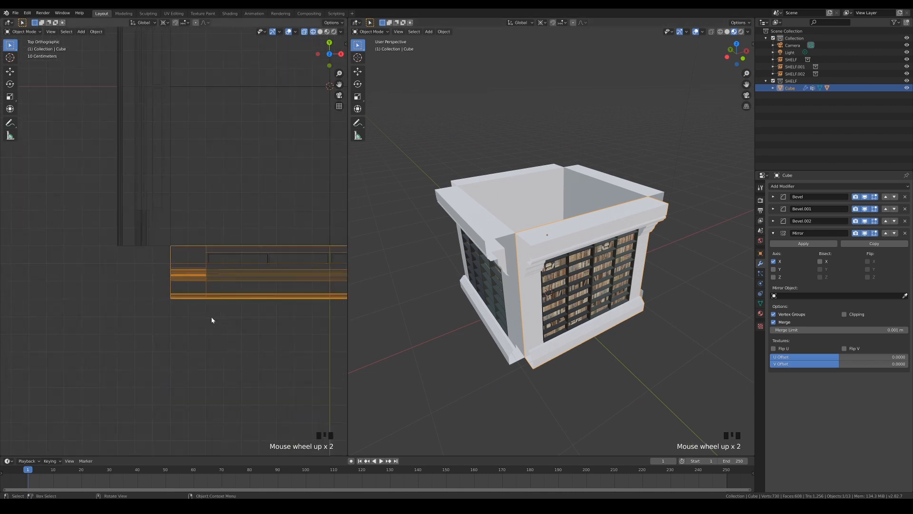
key("Tab")
left_click(203, 258)
key("shift+s")
left_click(202, 300)
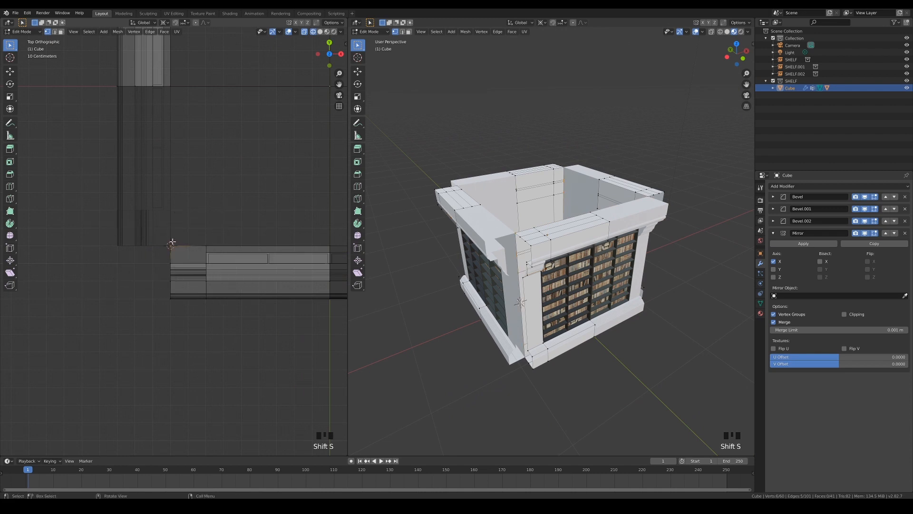
- Select the edge loop around the surround's open end and extrude it in place
left_click(530, 245, "alt")
left_click(530, 245, "alt")
key("e")
right_click(219, 277)
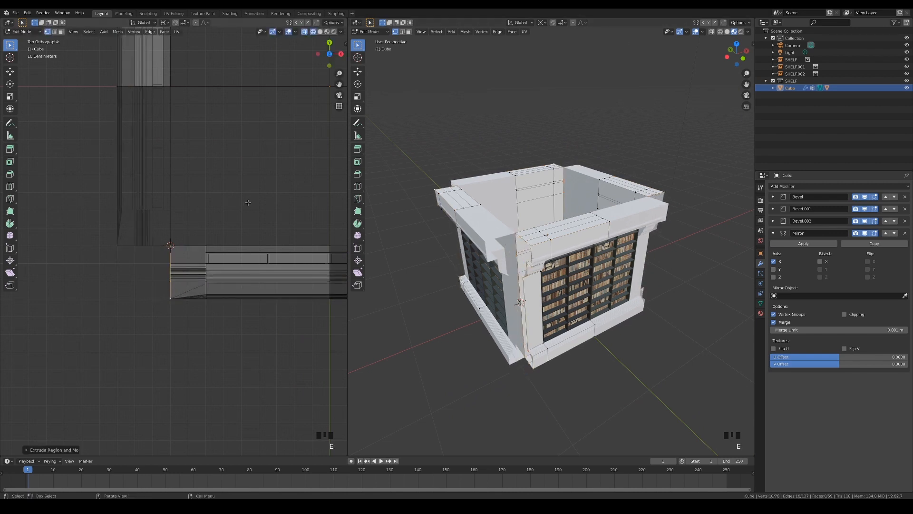
- Rotate the extruded end loop about 45° around the 3D cursor, scale it to about 0.69 excluding Z to form the chamfered corner, and finish mesh editing
key("r")
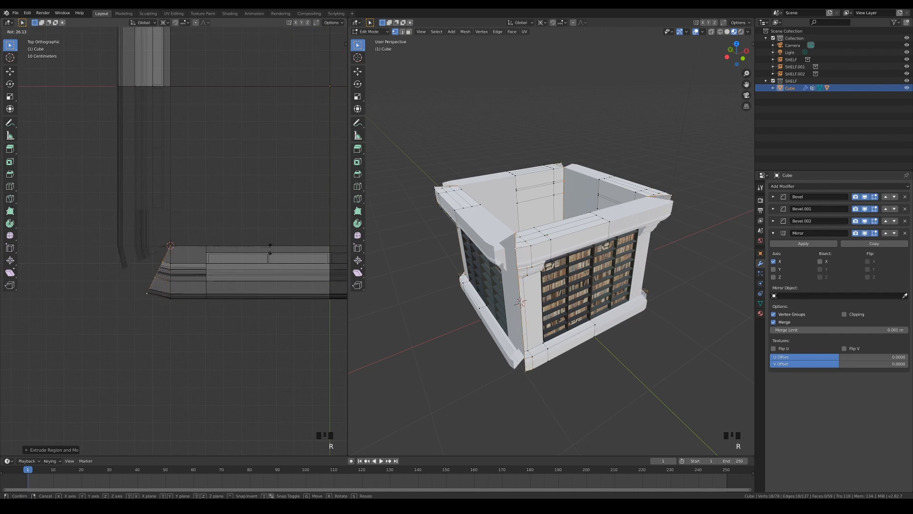
left_click(260, 279)
key("s")
key("shift+z")
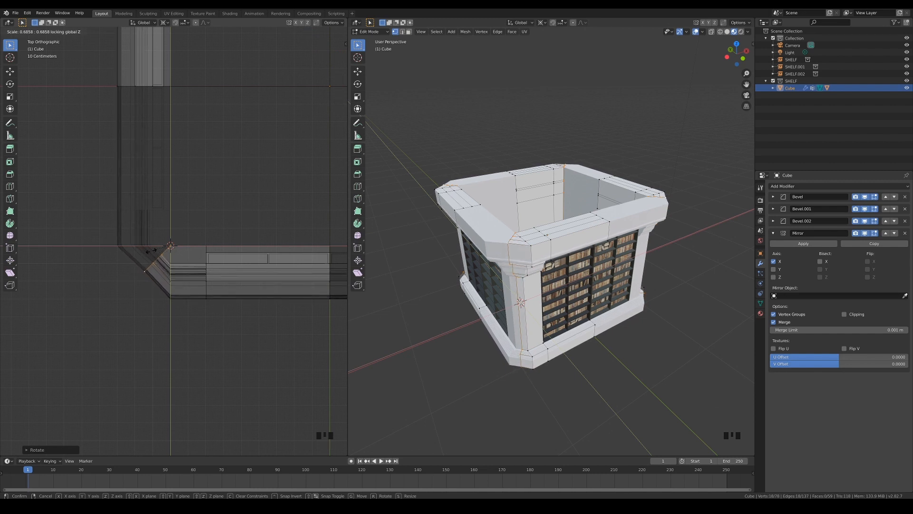
left_click(160, 249)
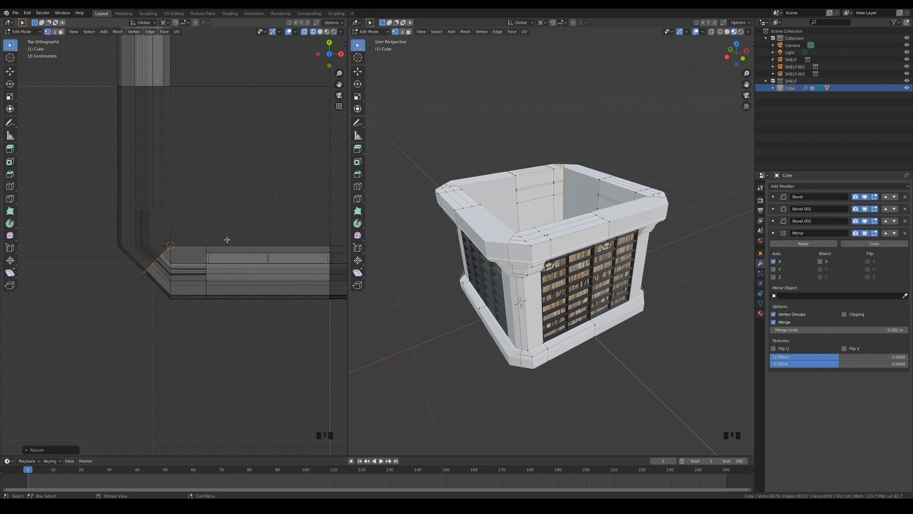
key("Tab")
left_click(598, 393)
middle_click_drag(597, 393, 582, 380)
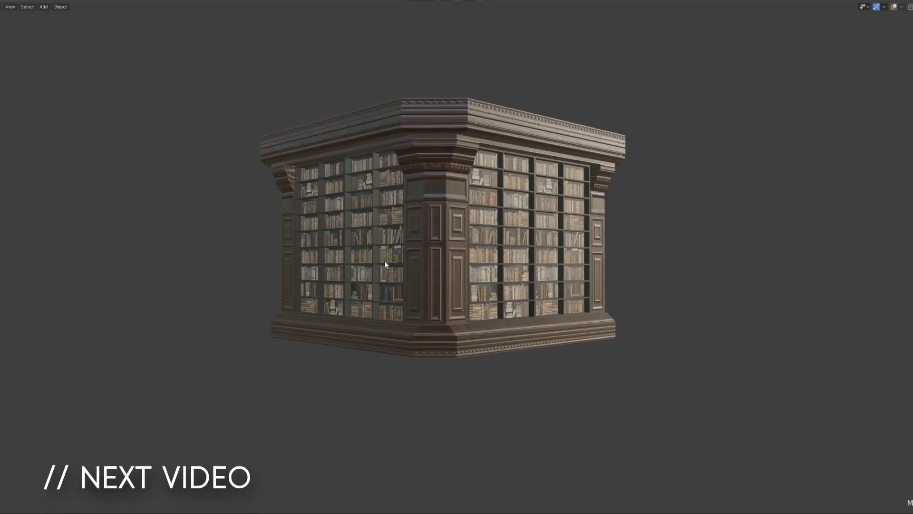